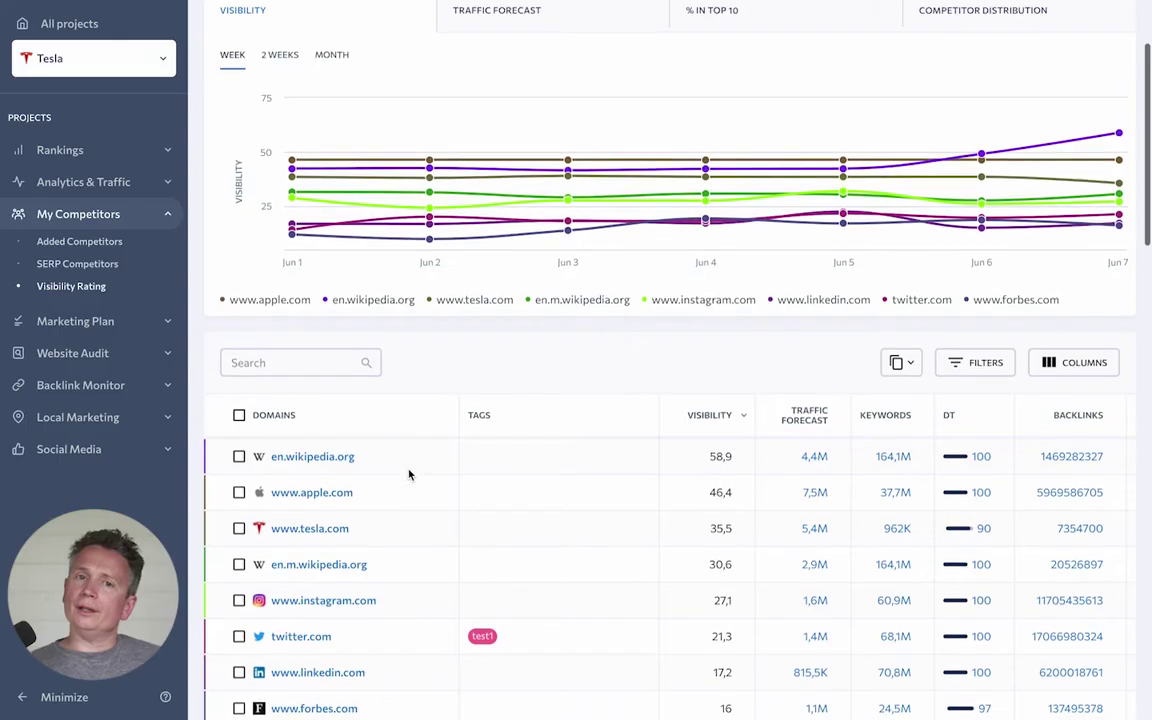
scroll(411, 472, down, 1)
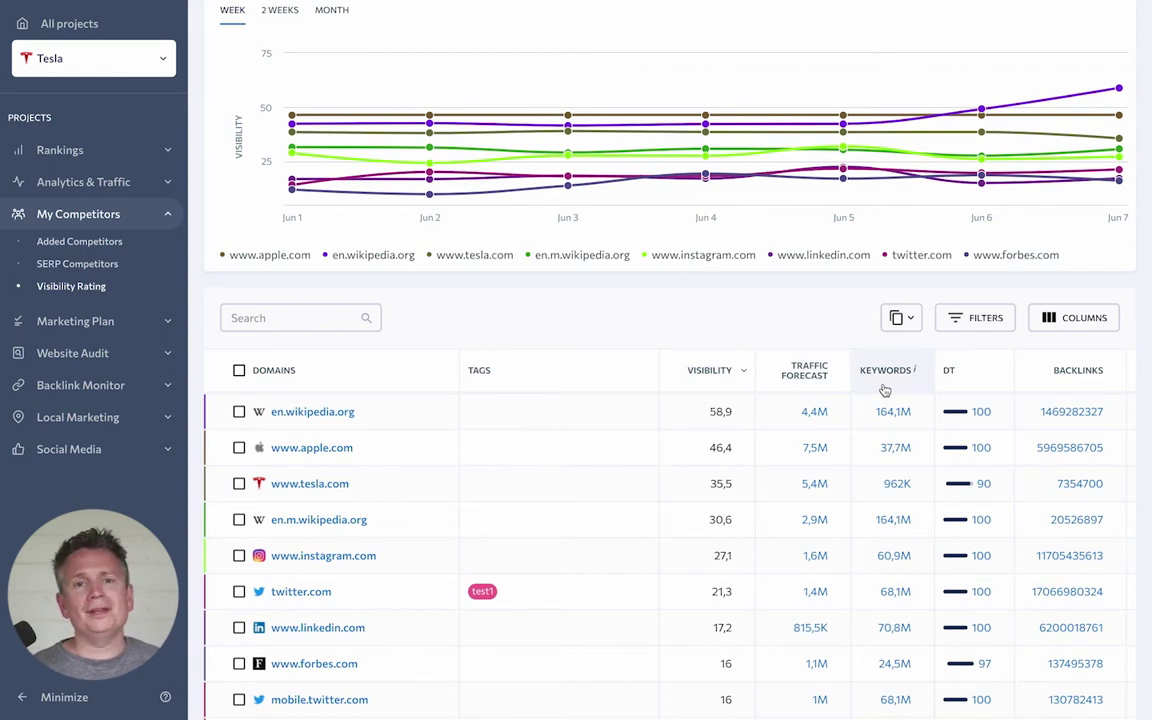
scroll(1000, 388, right, 3)
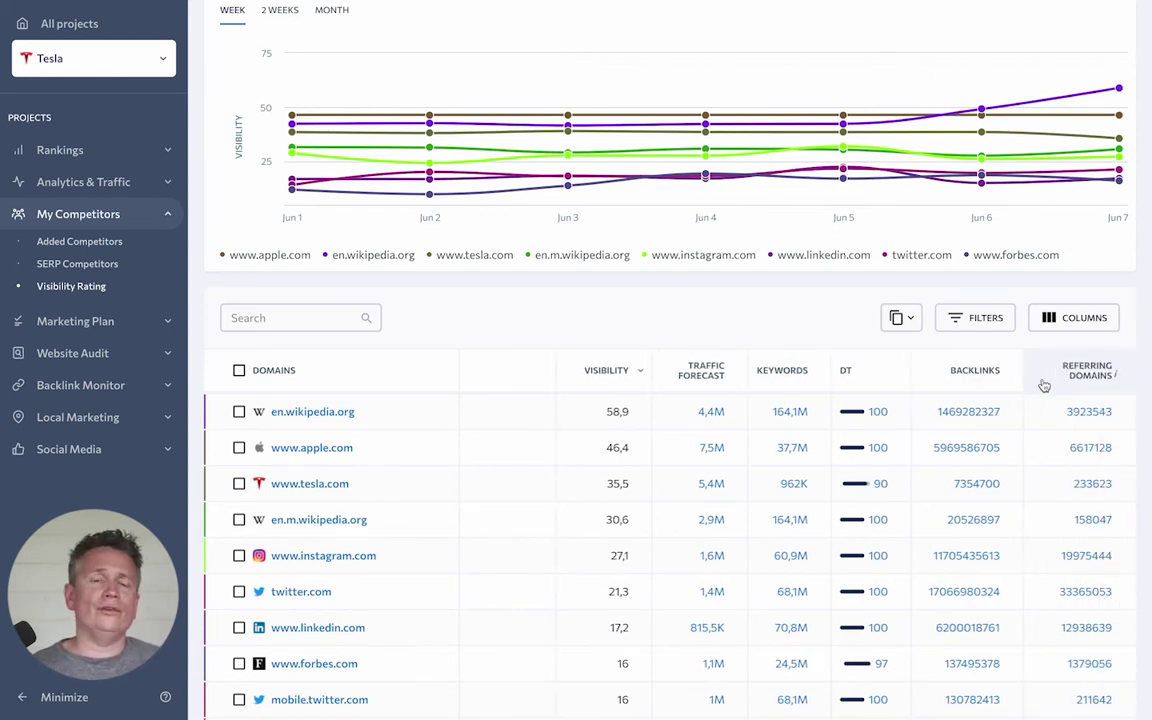
scroll(1010, 385, left, 3)
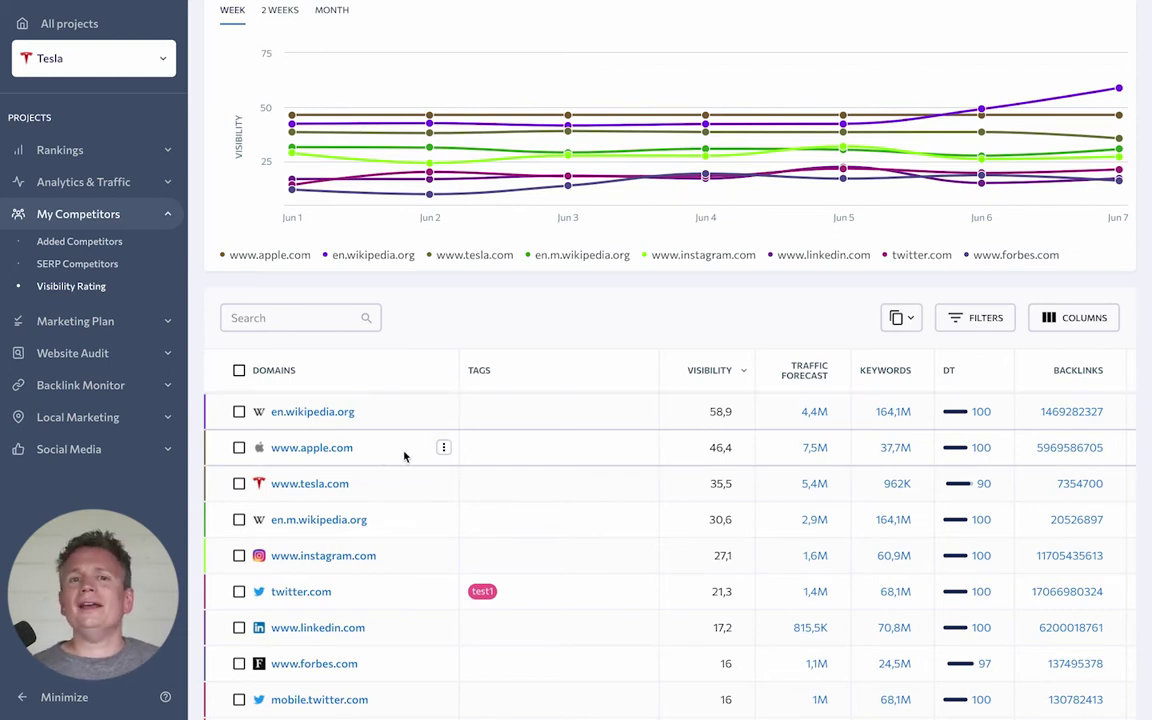
click(239, 484)
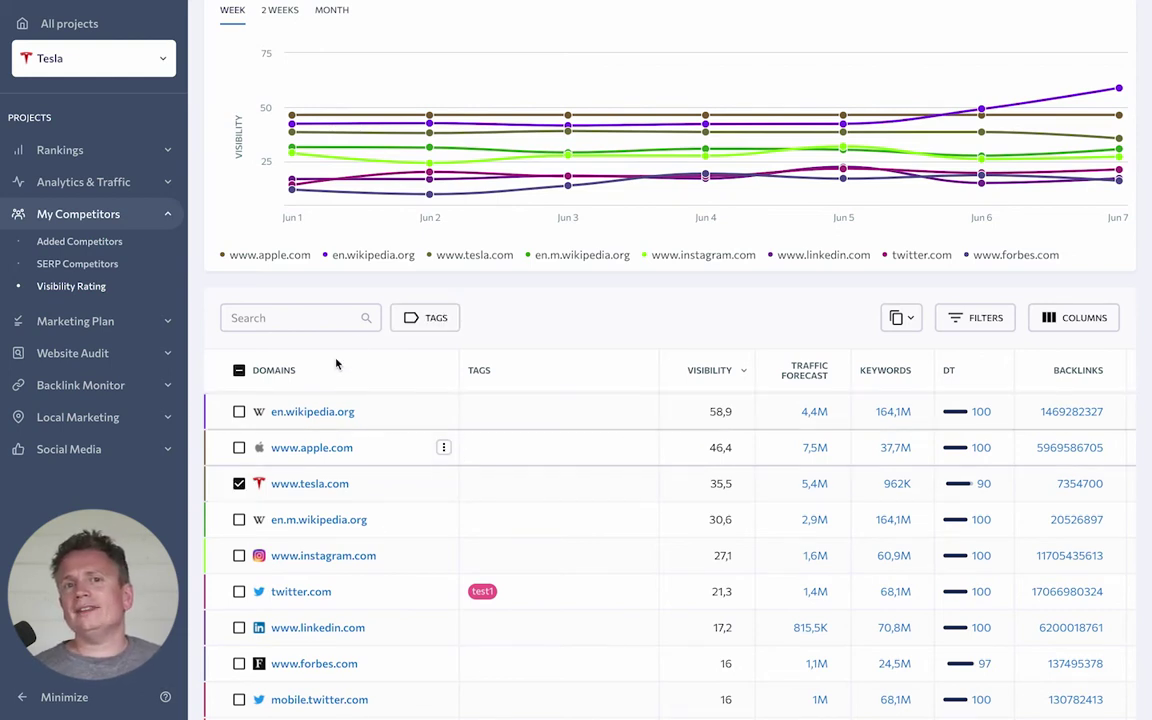
click(414, 317)
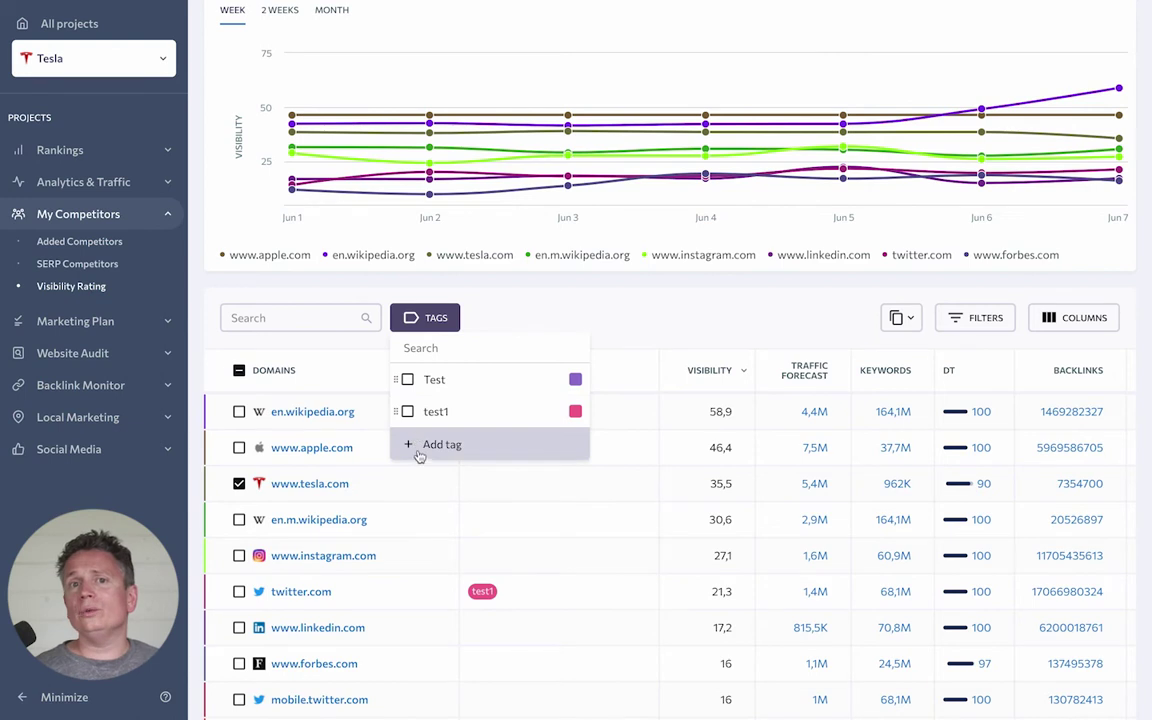
click(499, 326)
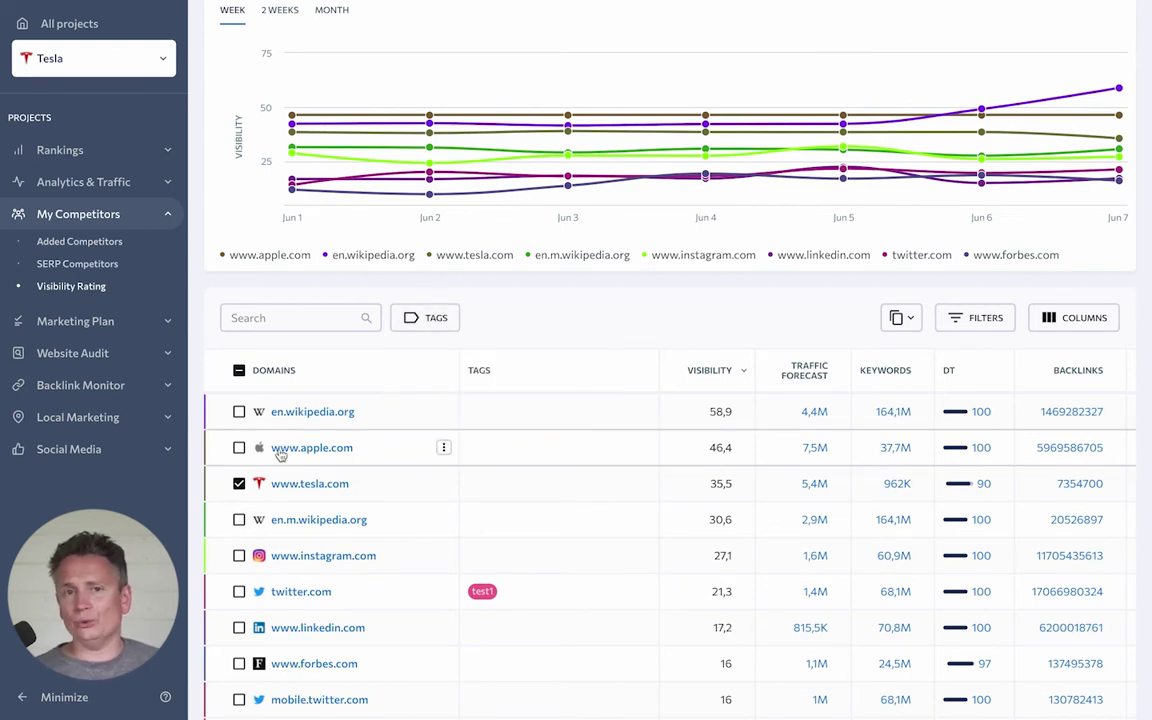
click(239, 484)
scroll(239, 487, up, 3)
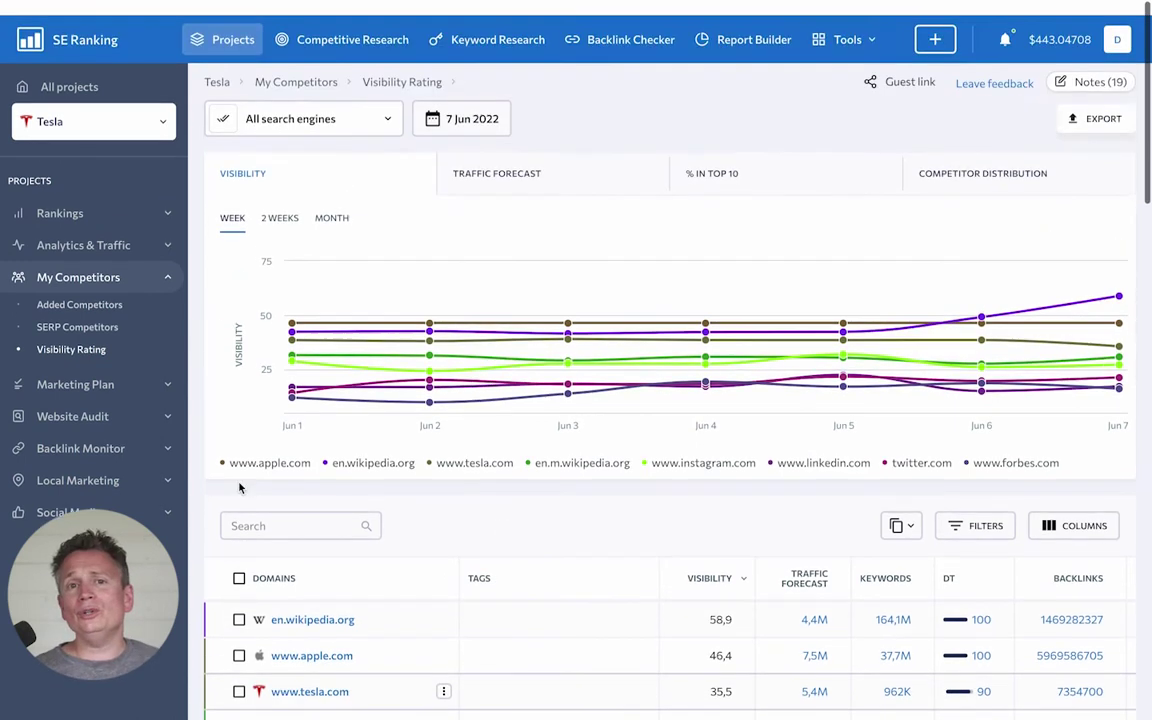
Switch the data from all search engines to Google, 10021 Manhattan
click(346, 109)
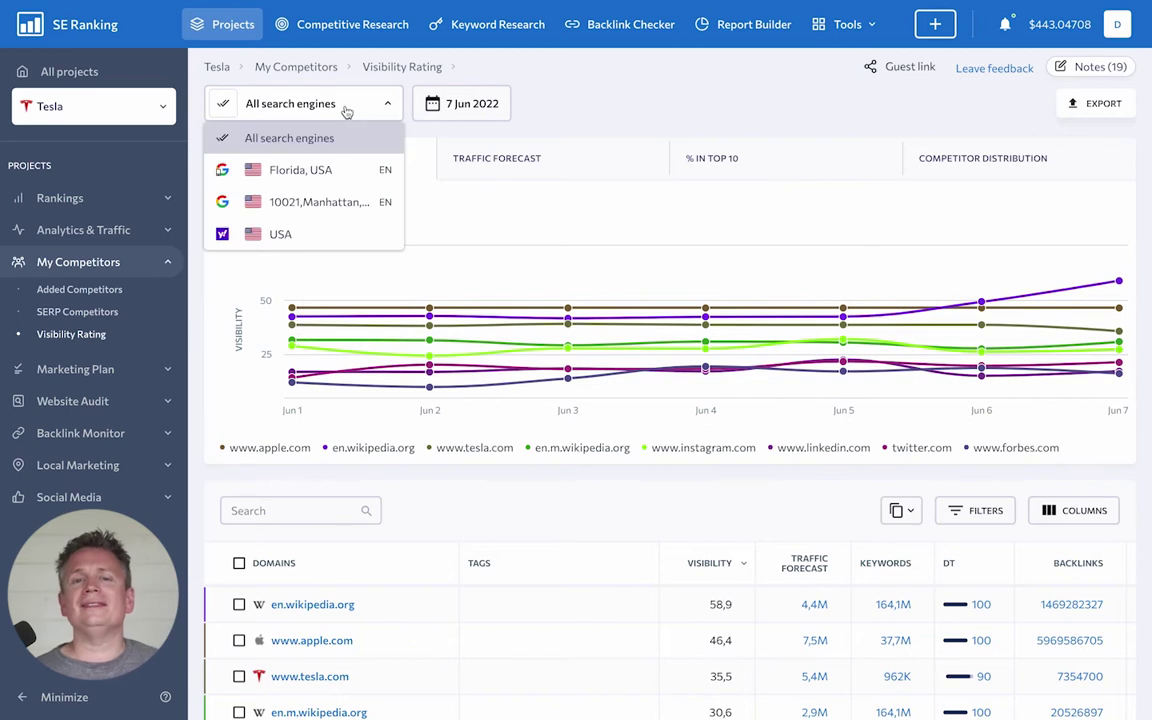
click(329, 200)
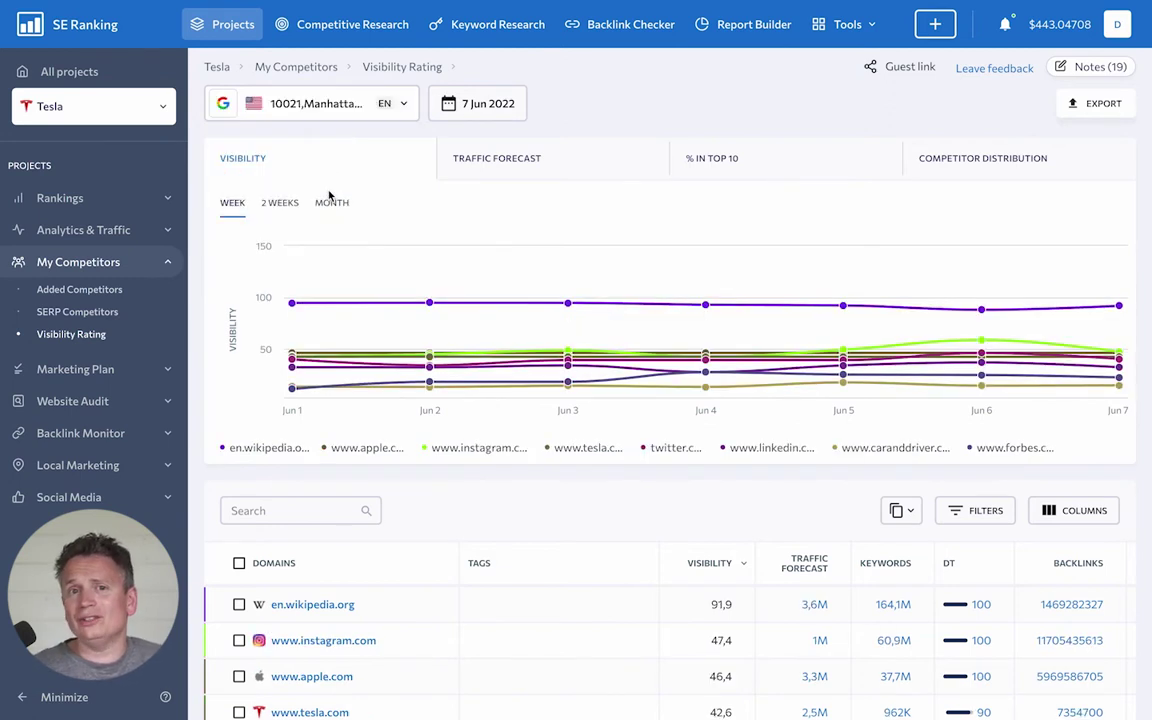
scroll(329, 195, down, 5)
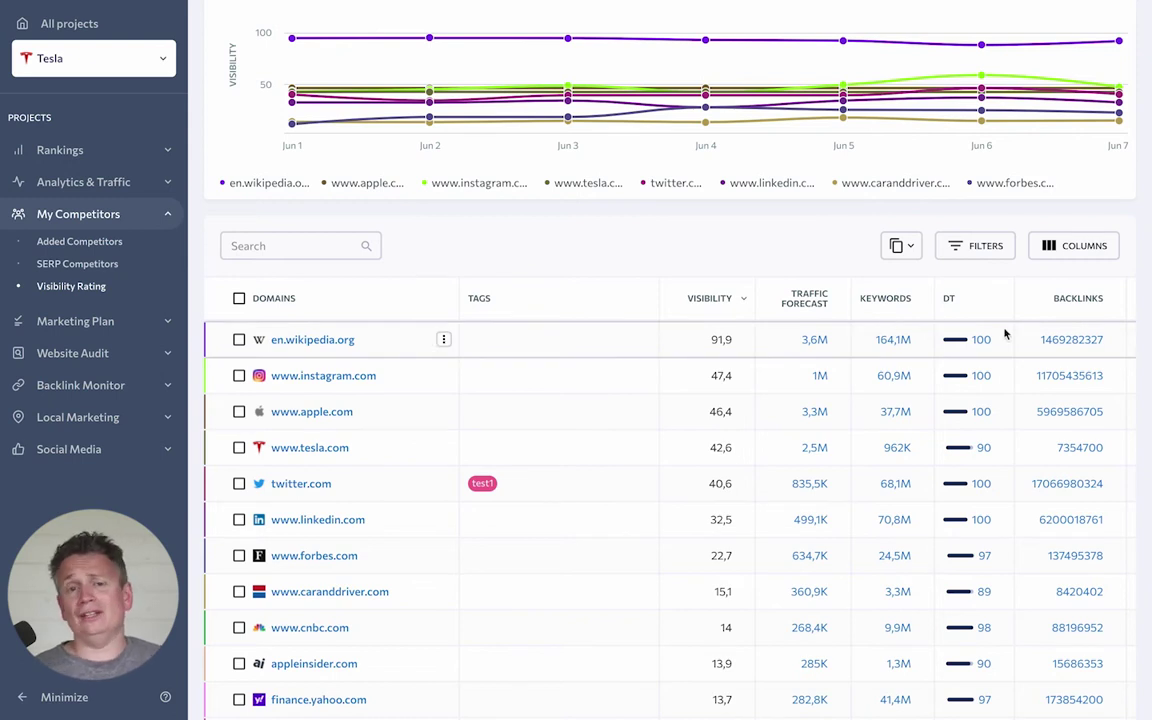
Review the reloaded competitor table's columns, then go to the SERP Competitors report
scroll(1000, 334, right, 3)
scroll(1005, 334, right, 1)
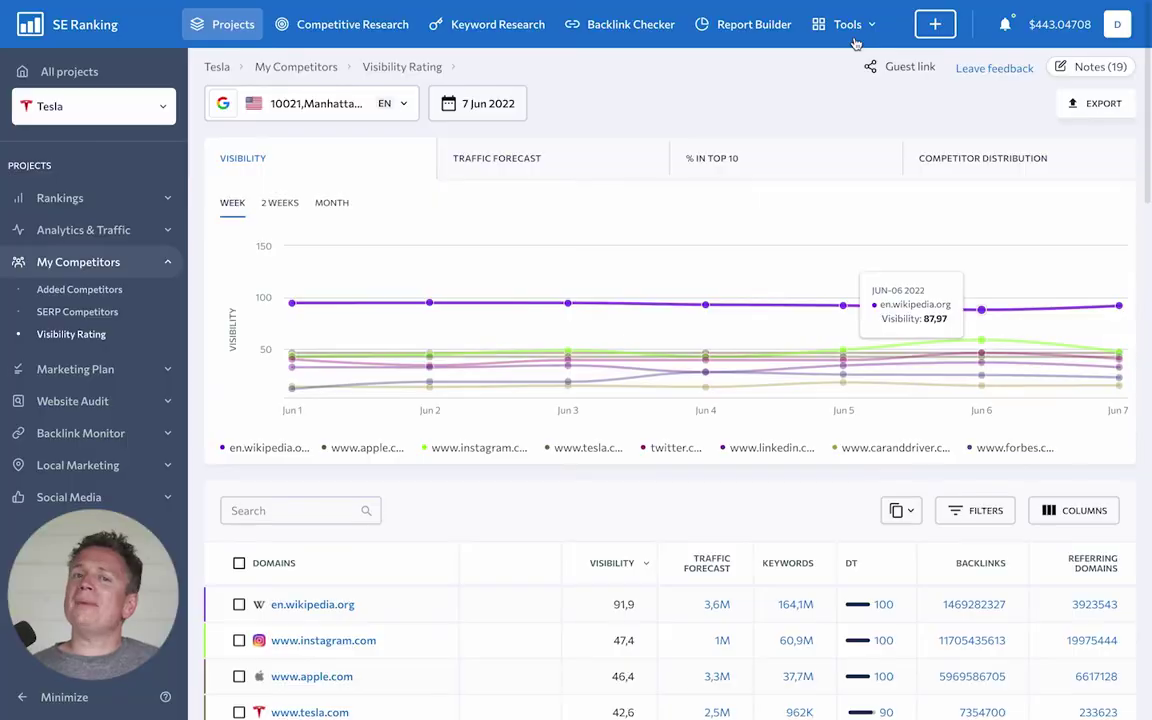
click(852, 30)
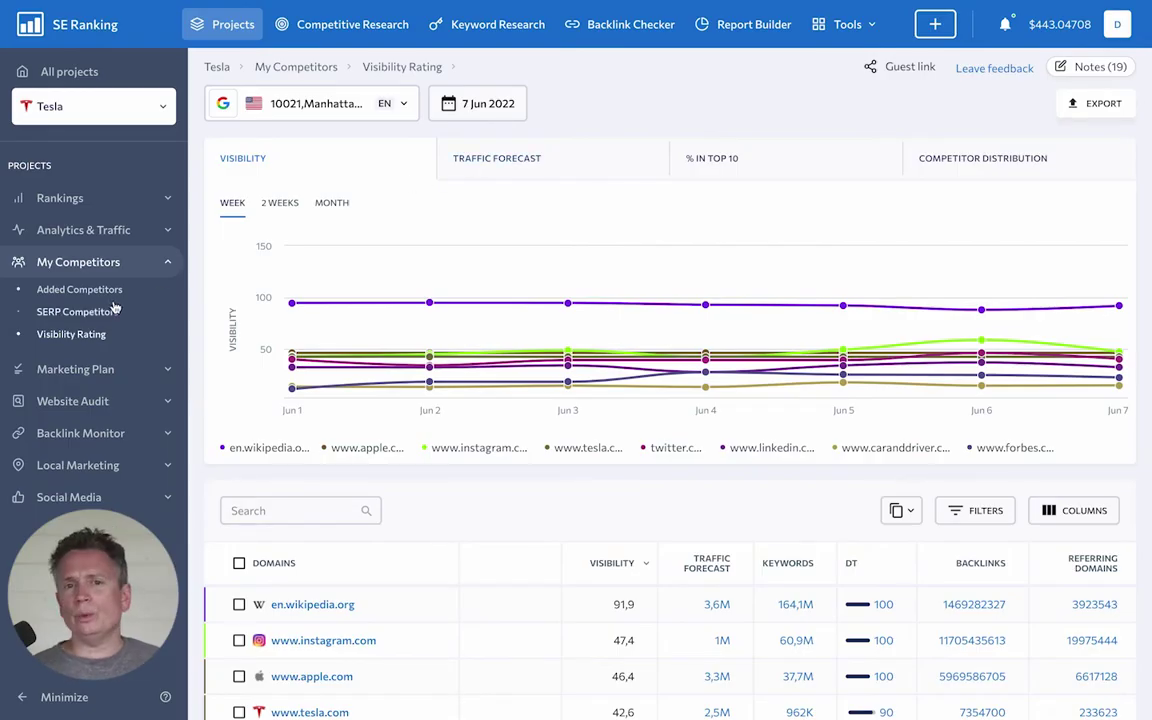
click(107, 313)
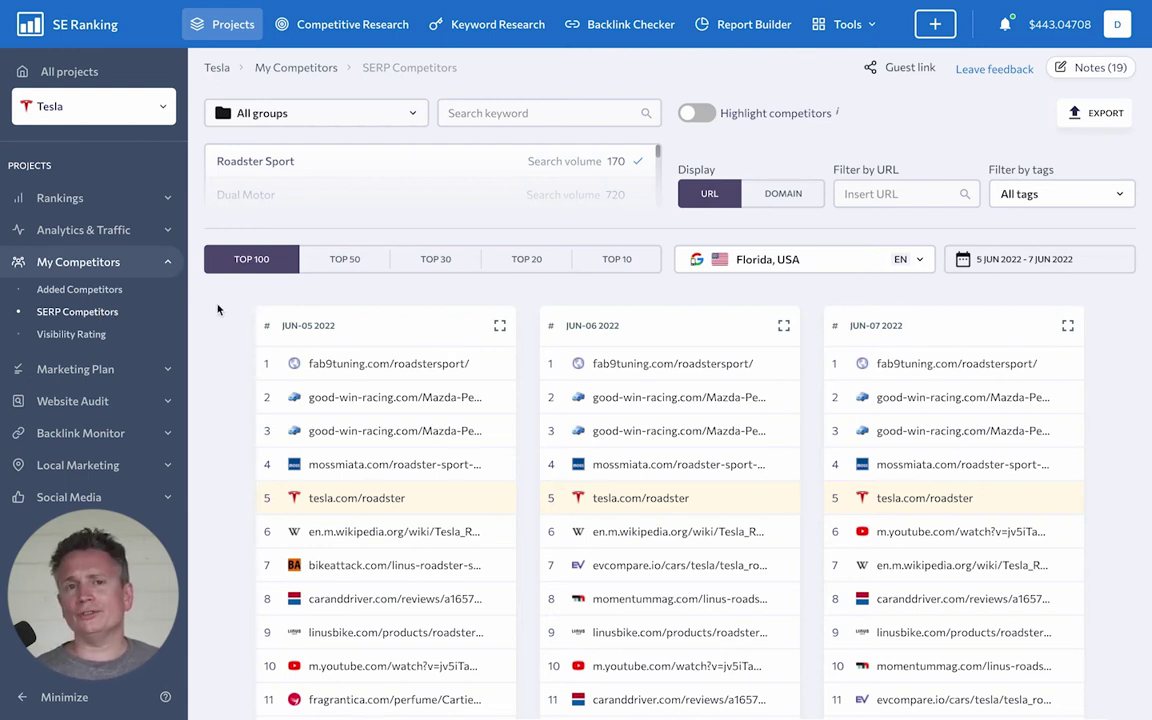
Look over the Roadster Sport results, then change the keyword to Dual Motor
scroll(218, 310, down, 3)
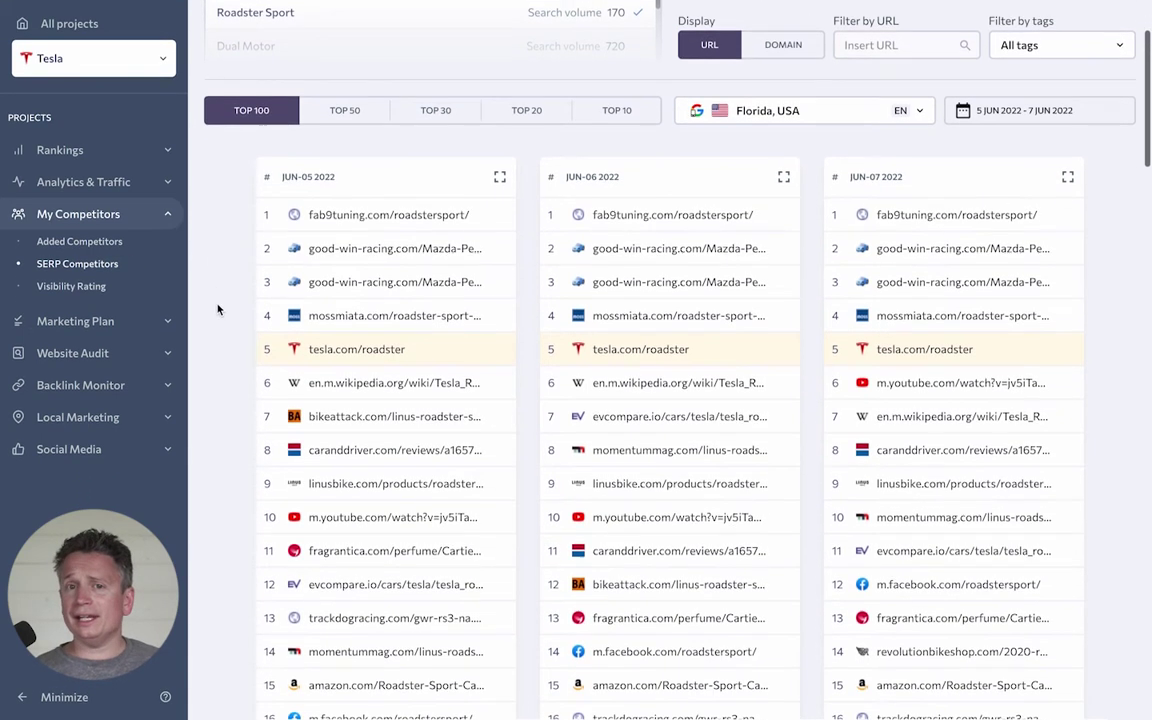
scroll(218, 310, down, 7)
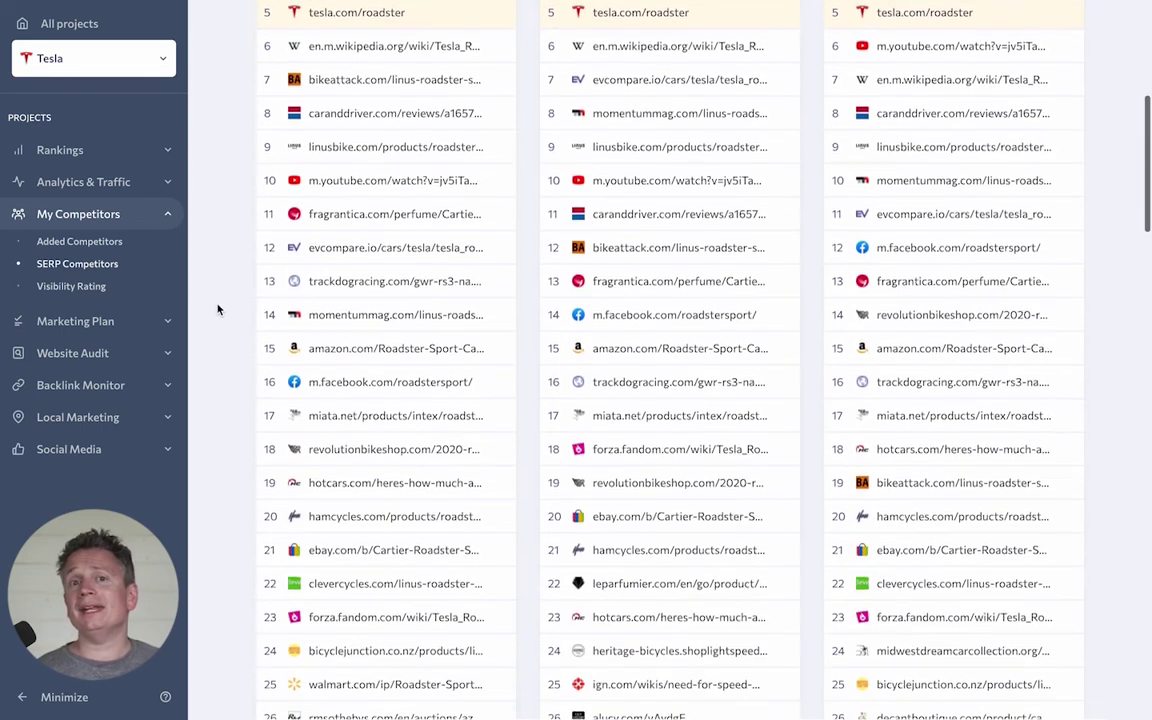
scroll(218, 310, down, 8)
scroll(218, 310, up, 15)
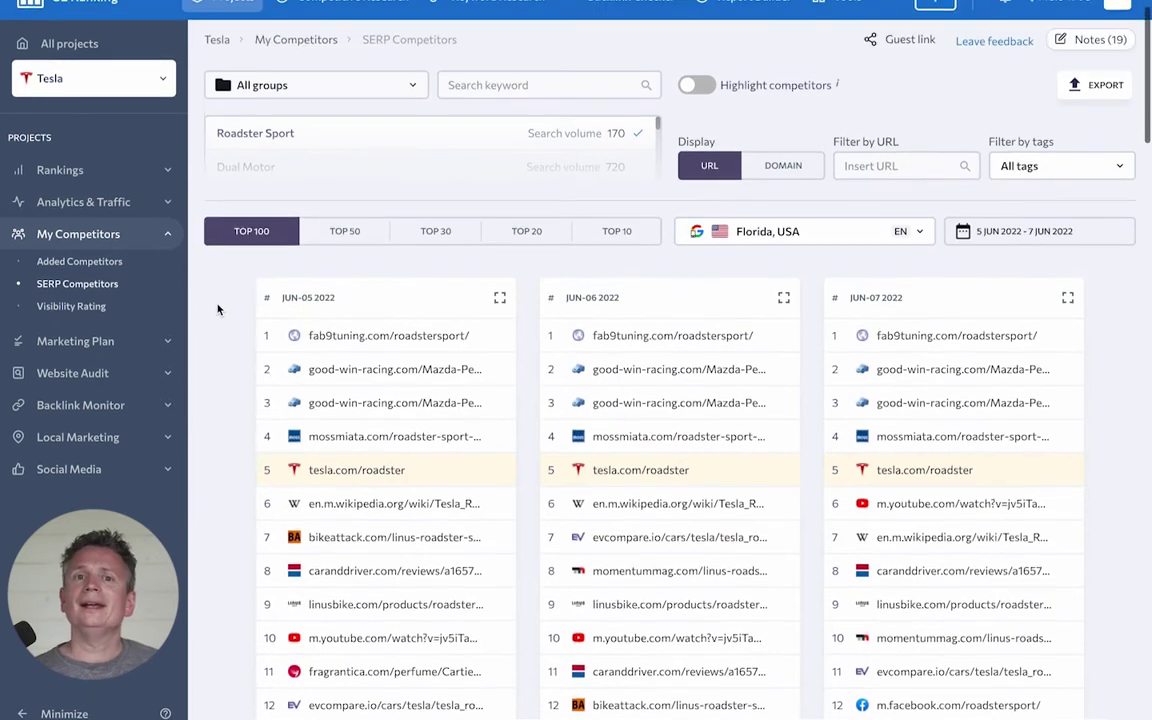
click(429, 170)
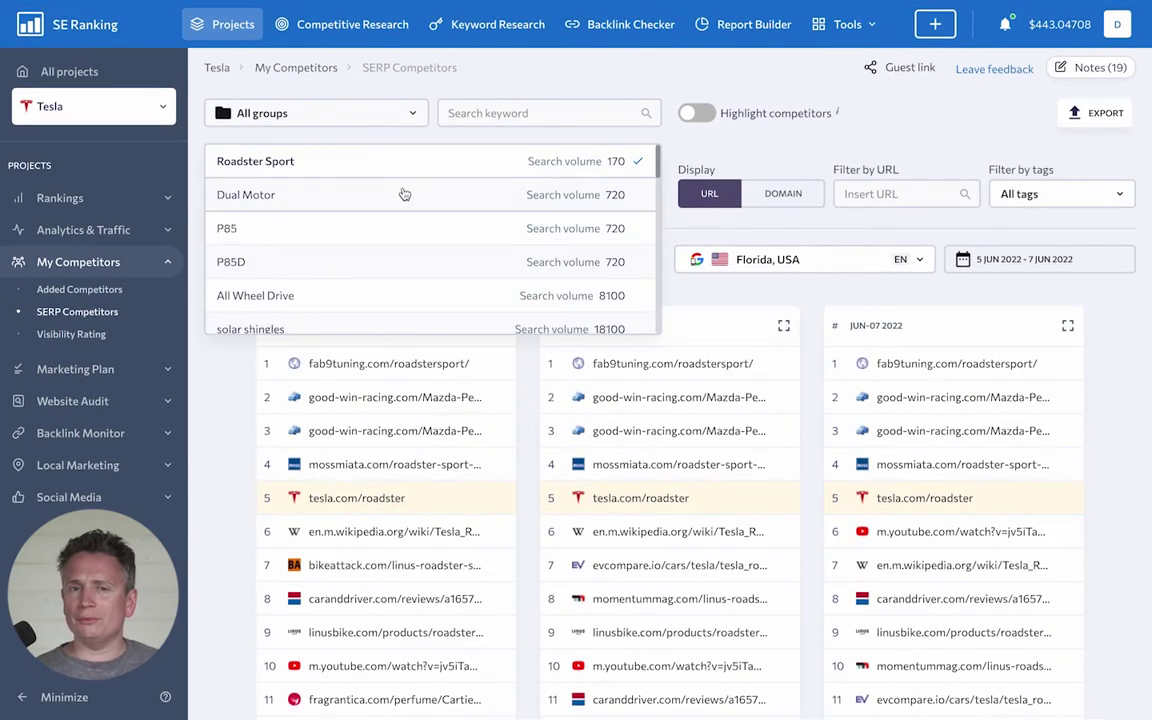
click(404, 194)
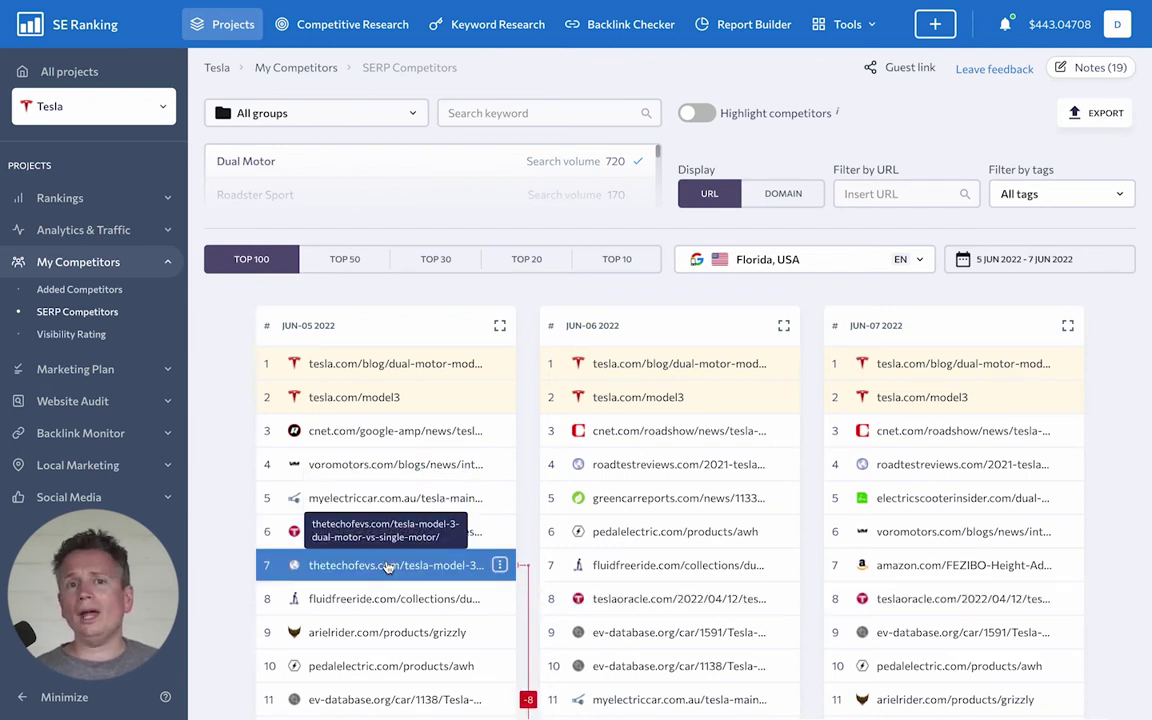
Scroll through the Dual Motor daily top-100 tables for Florida, USA
scroll(389, 567, down, 5)
scroll(389, 567, down, 6)
scroll(389, 567, down, 6)
scroll(389, 567, down, 7)
scroll(389, 567, down, 9)
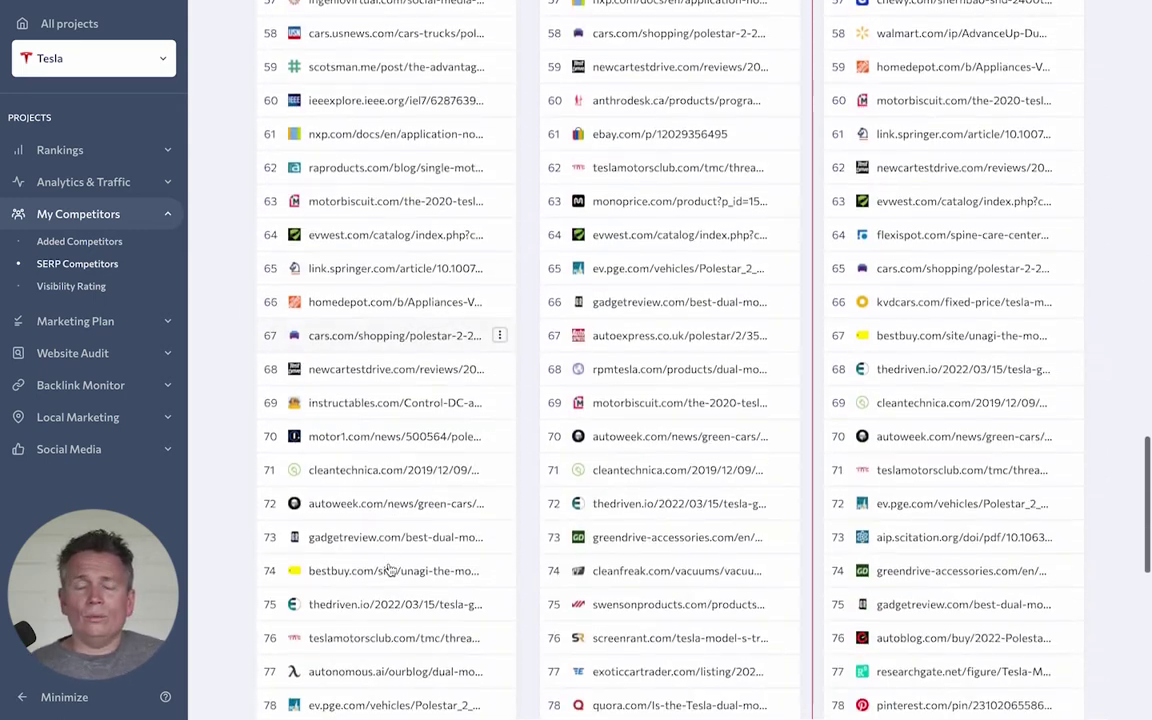
scroll(389, 567, down, 4)
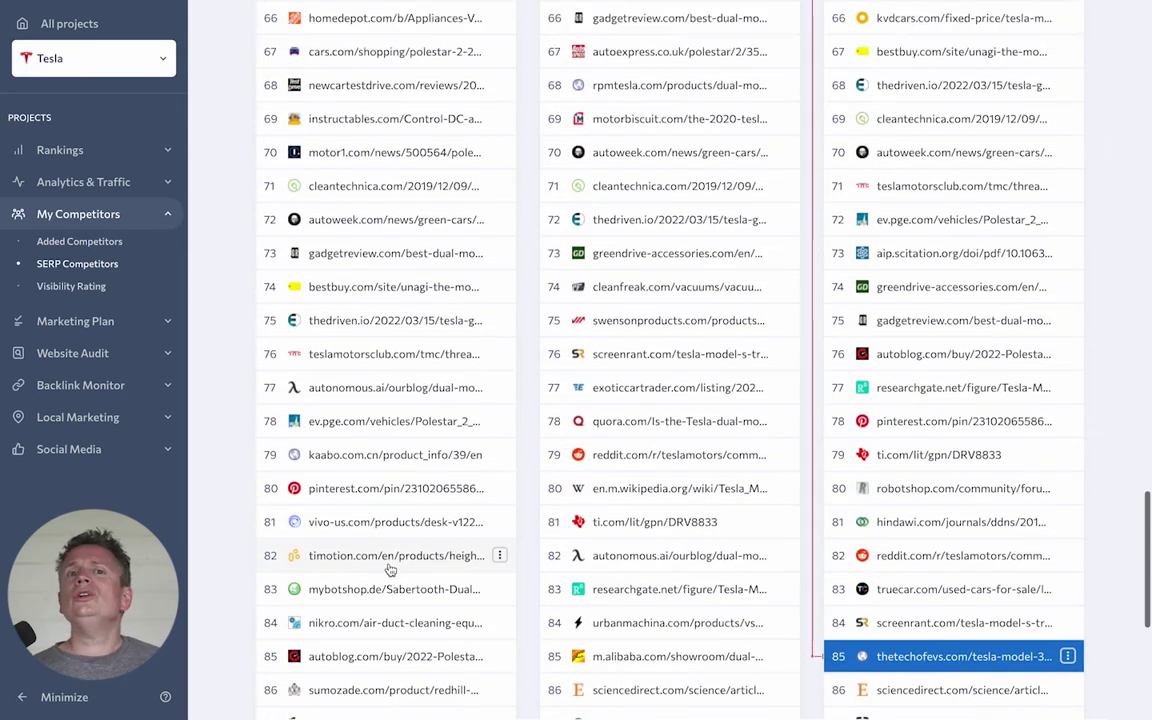
scroll(389, 567, up, 1)
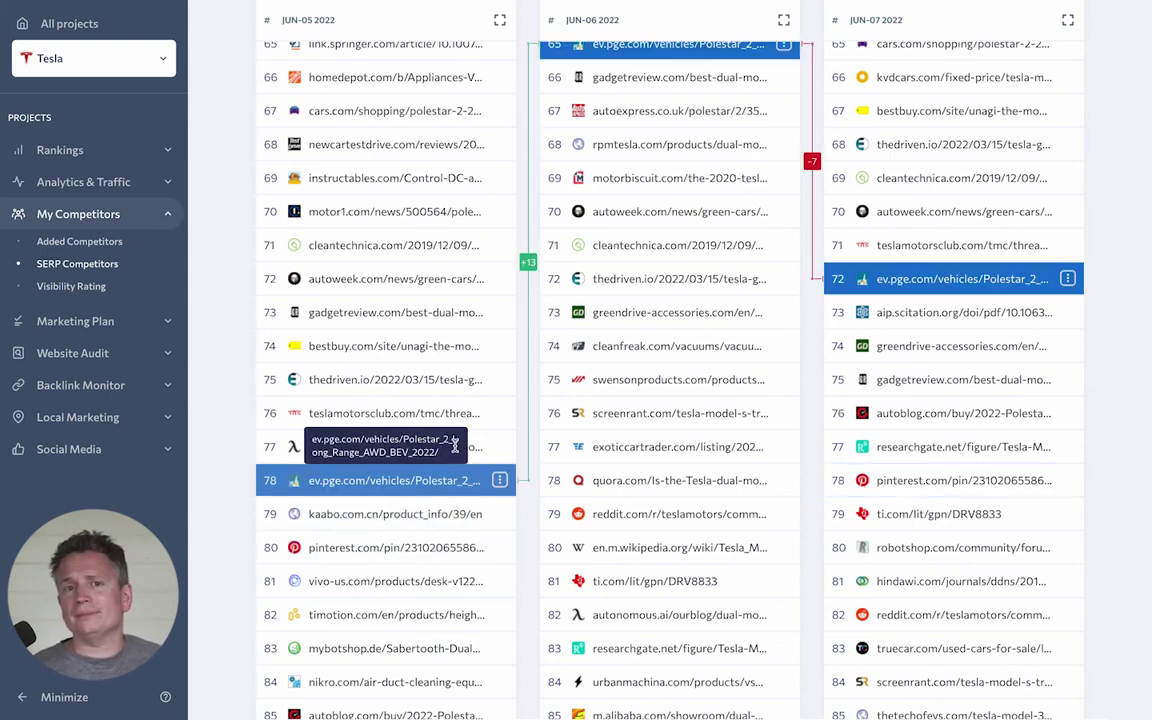
scroll(527, 413, up, 15)
scroll(527, 413, up, 12)
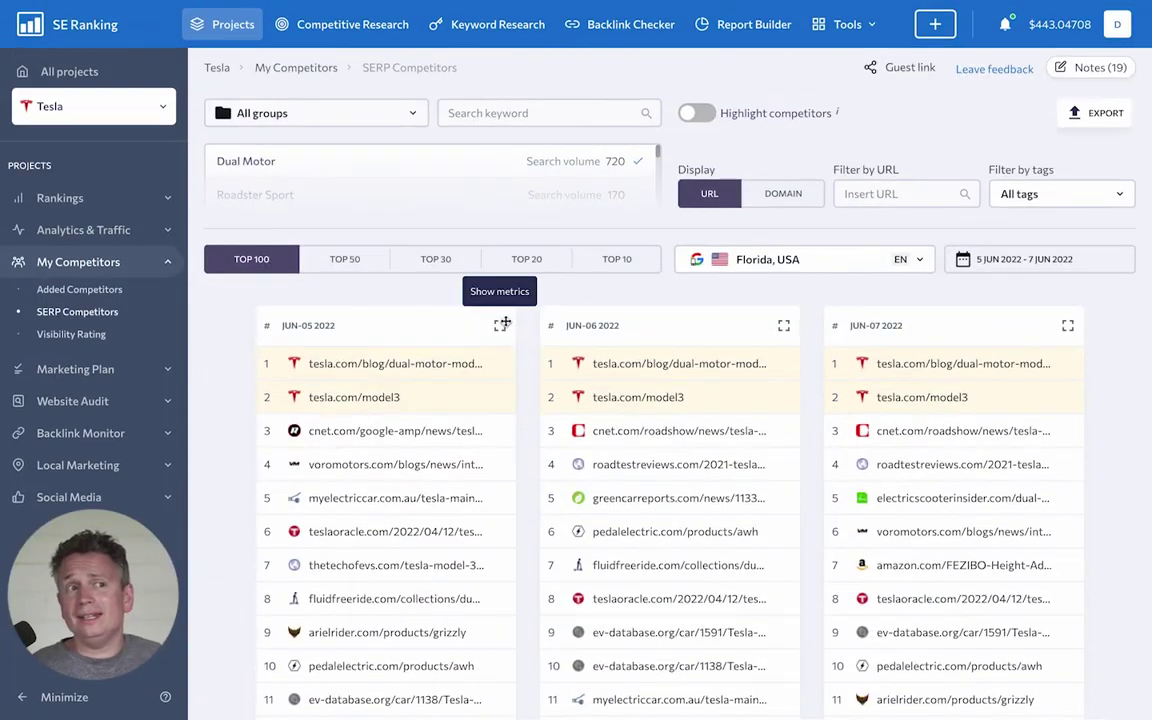
Collapse the JUN-05 metrics to compare the Jun 5–7 lists compactly, and check the date range
click(502, 325)
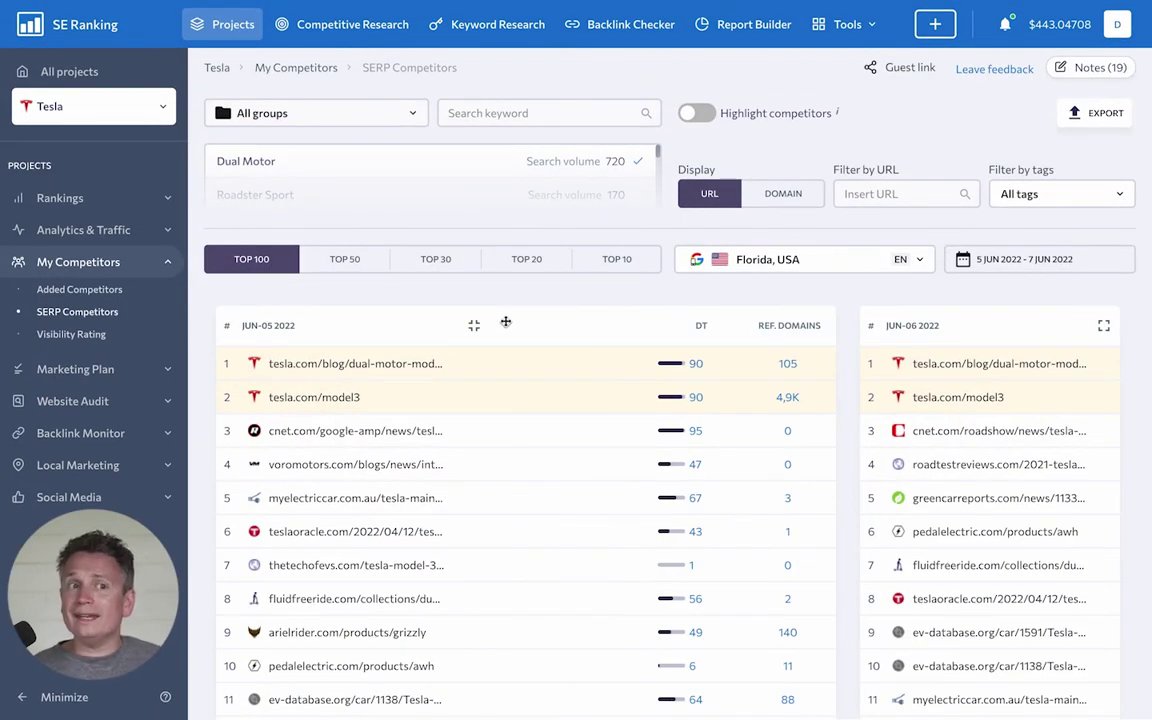
click(476, 326)
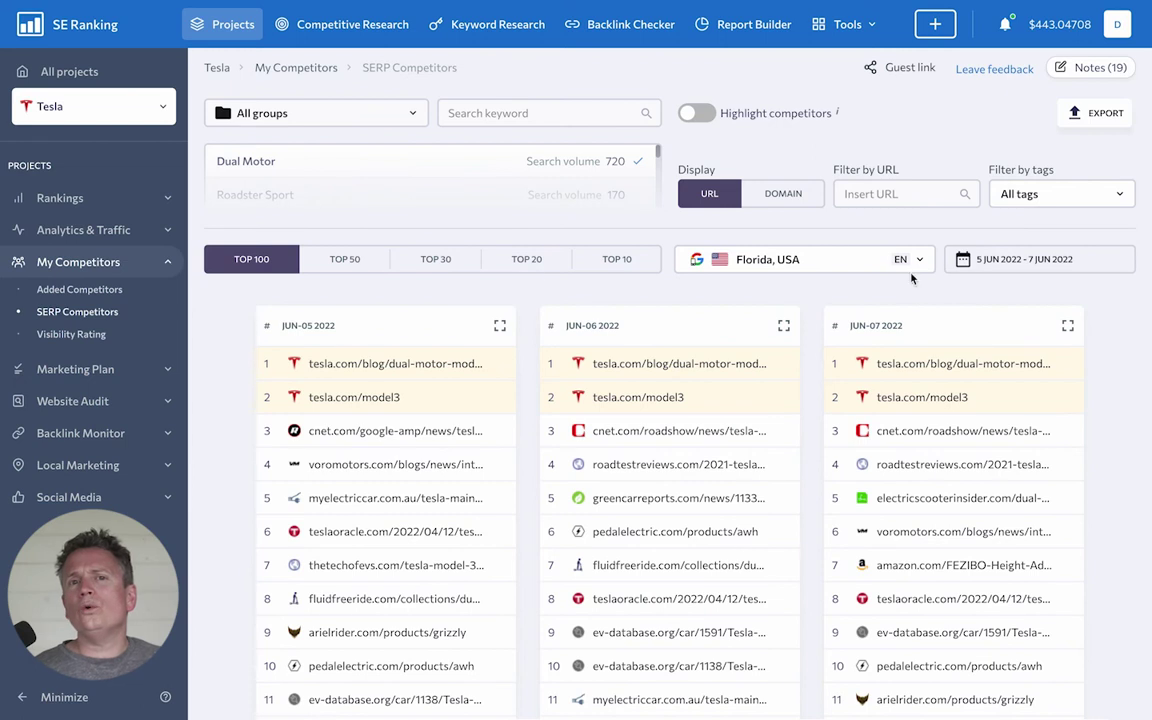
click(960, 259)
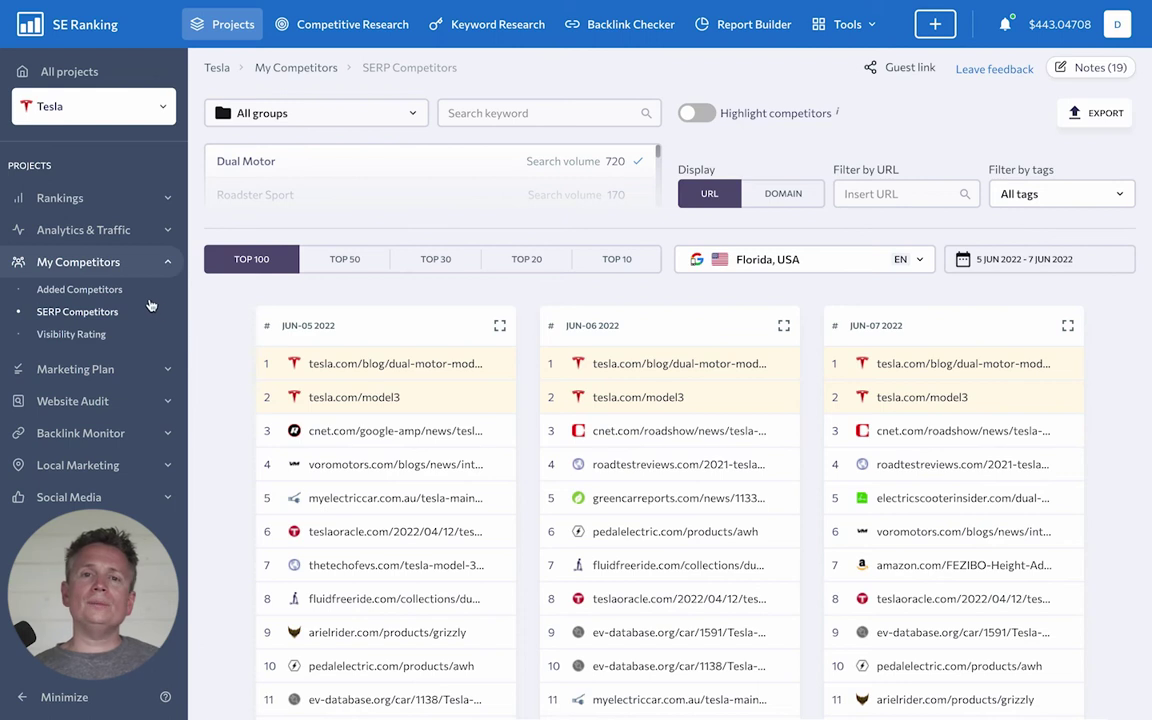
Go to Added Competitors and look over Tesla's competitor list
click(116, 293)
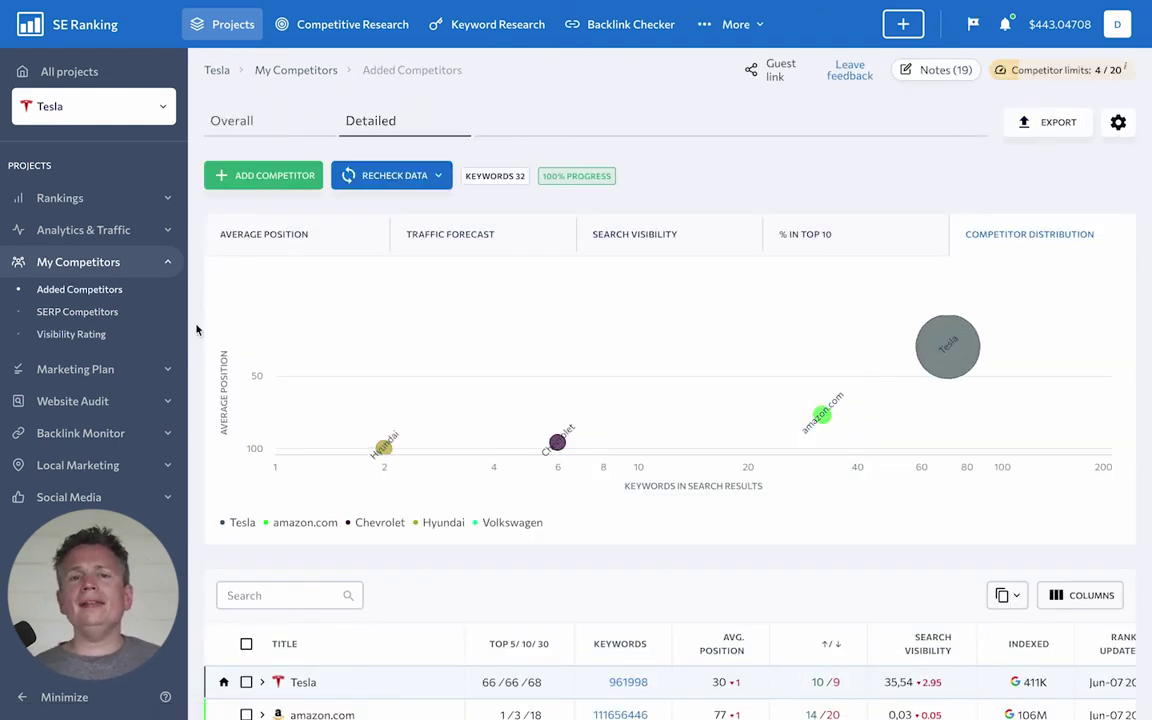
scroll(197, 330, down, 2)
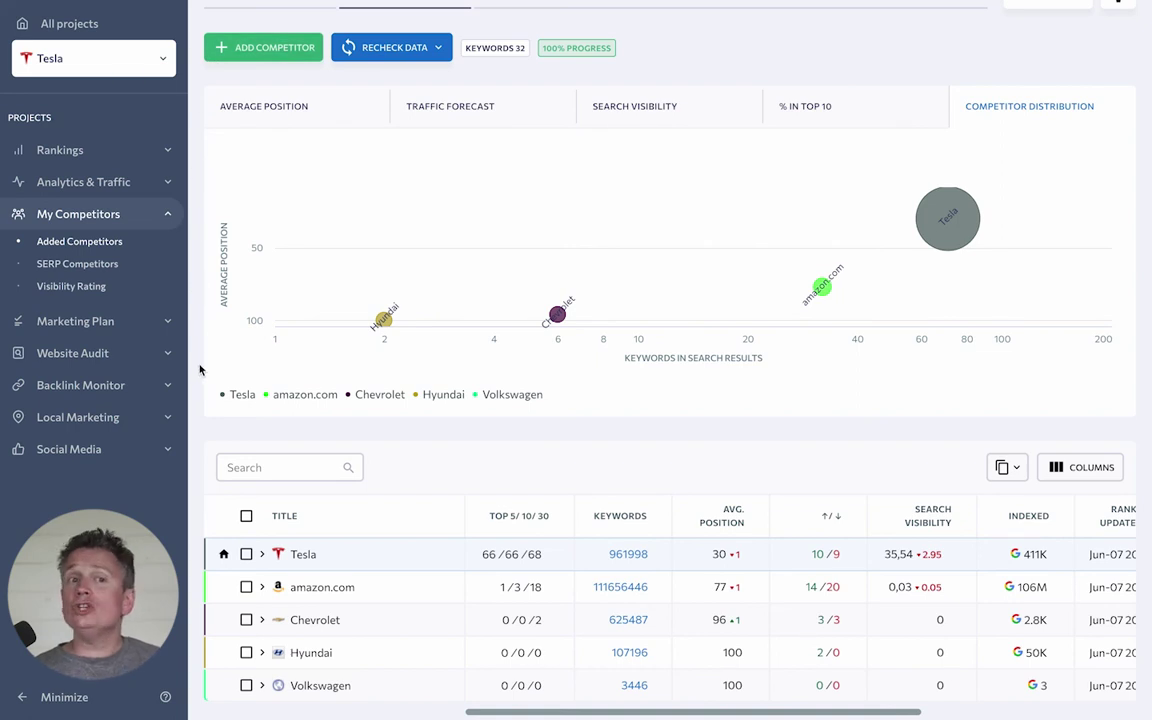
scroll(199, 370, up, 2)
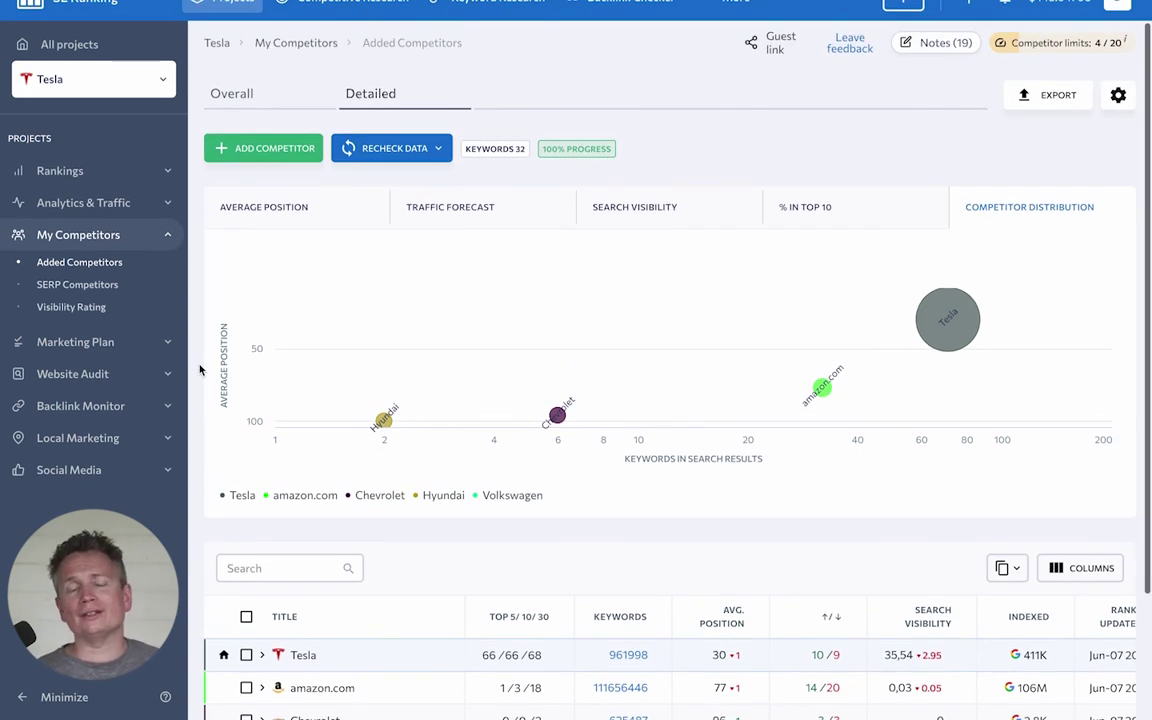
Show the Overall comparison and expand Florida, USA for per-keyword positions
click(231, 93)
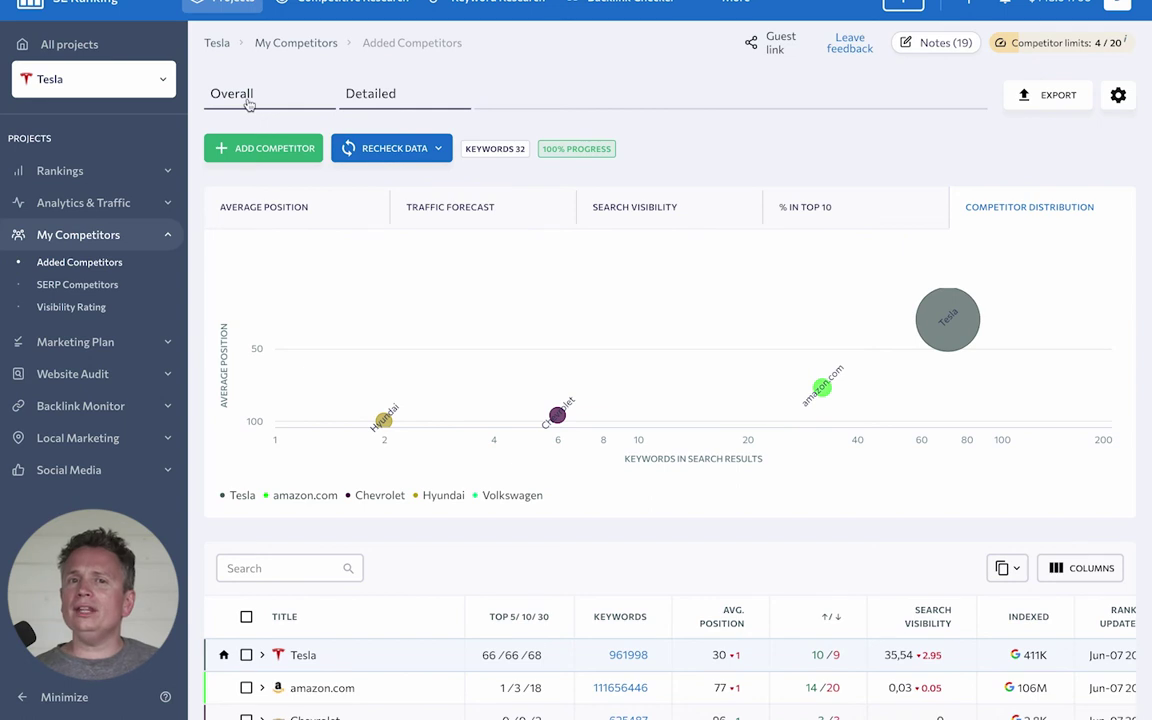
scroll(197, 347, down, 5)
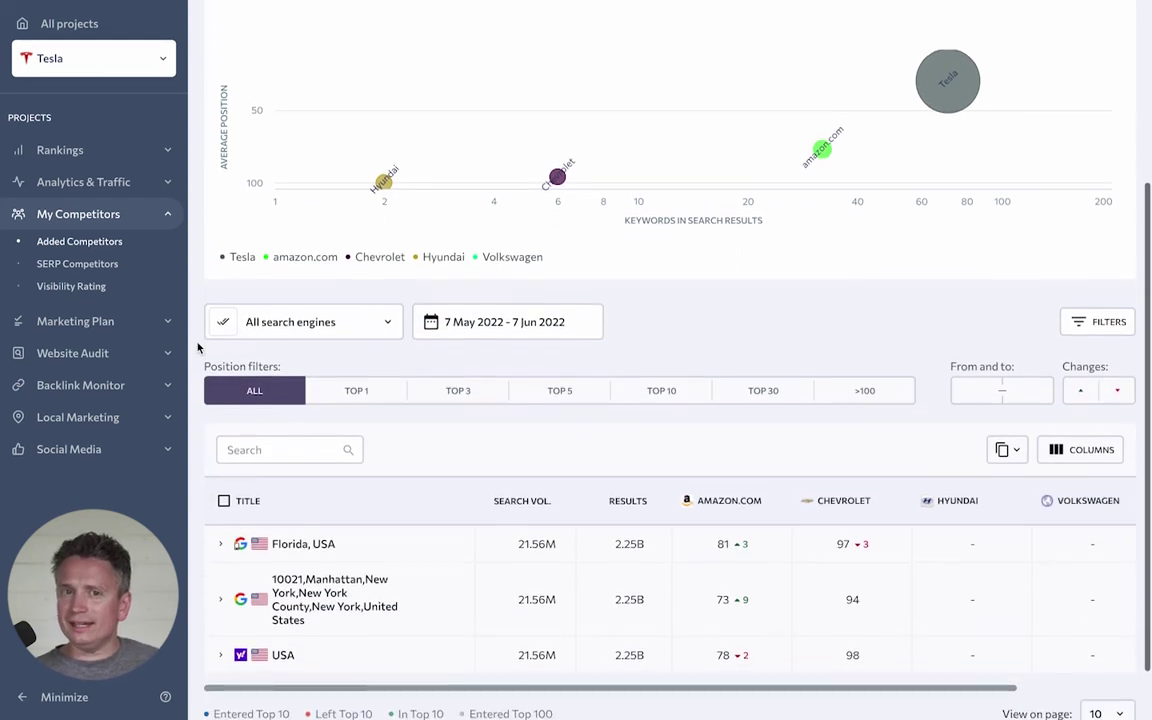
scroll(197, 347, down, 1)
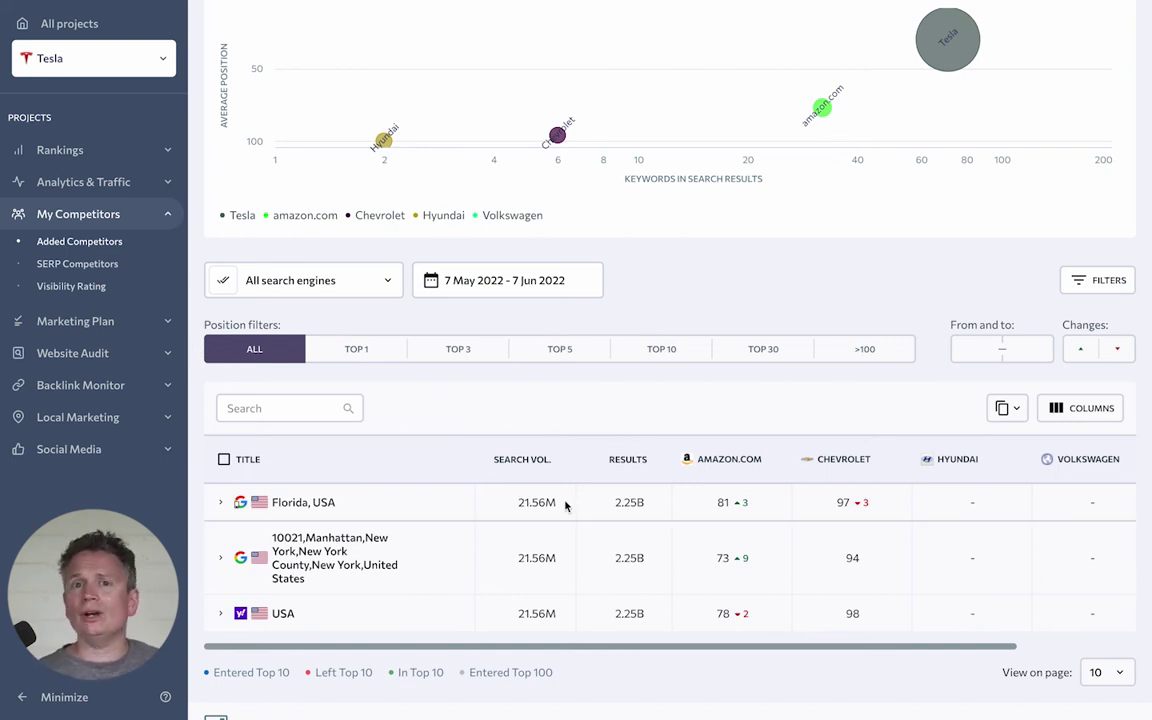
click(221, 502)
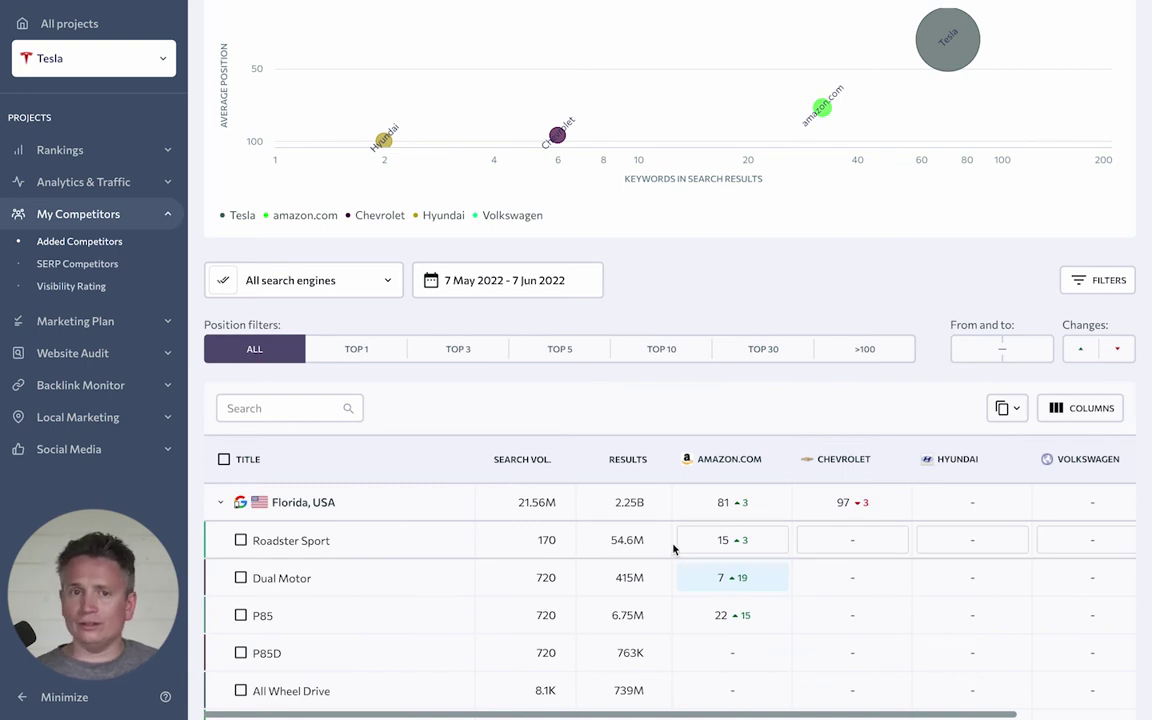
scroll(673, 548, up, 5)
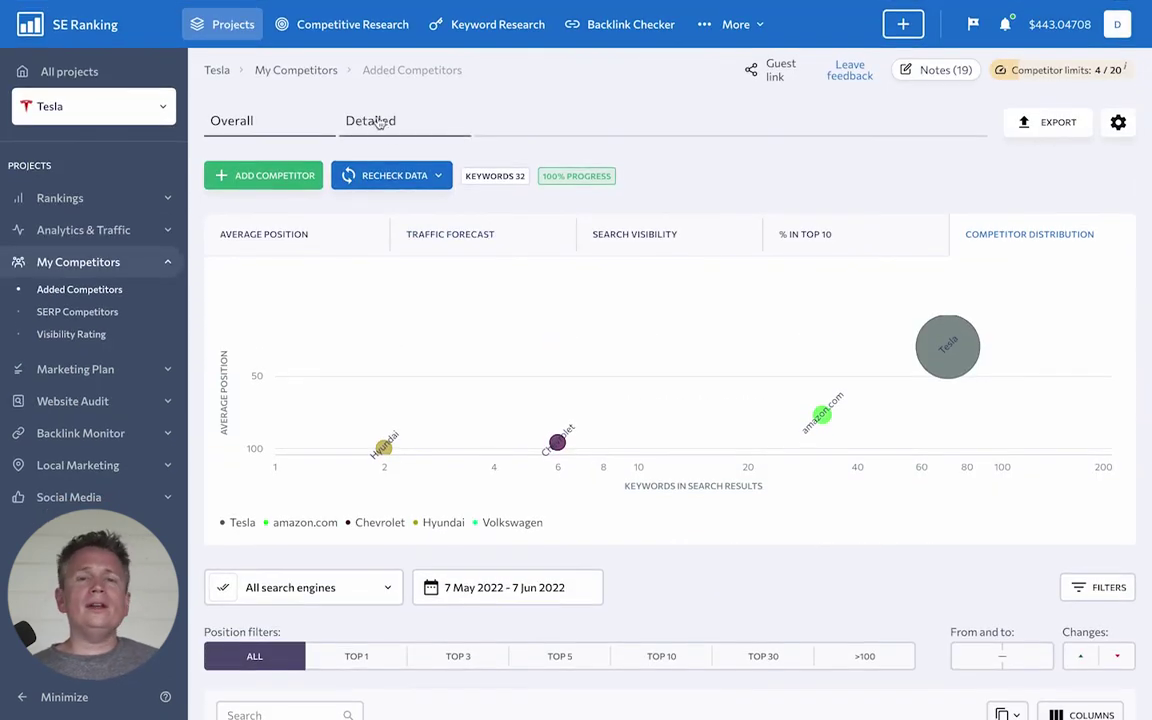
Scroll the detailed table right to reveal DT, Referring Domains and Backlinks for each competitor
scroll(378, 121, down, 3)
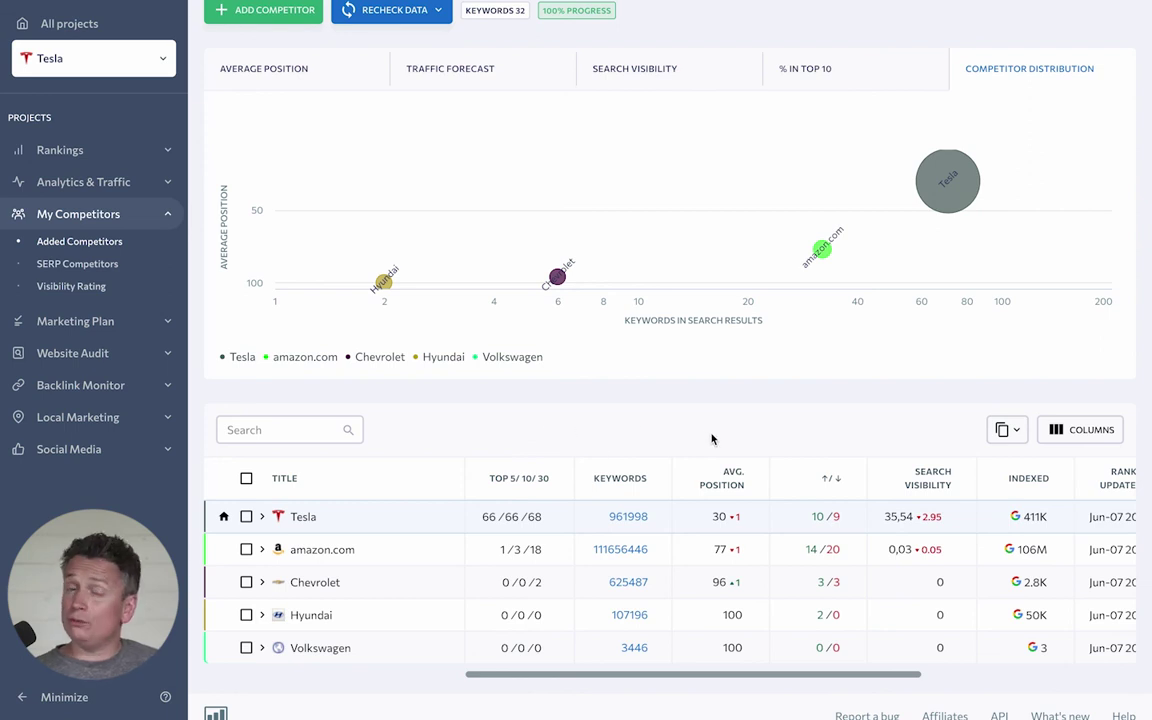
scroll(721, 518, right, 2)
scroll(723, 524, right, 4)
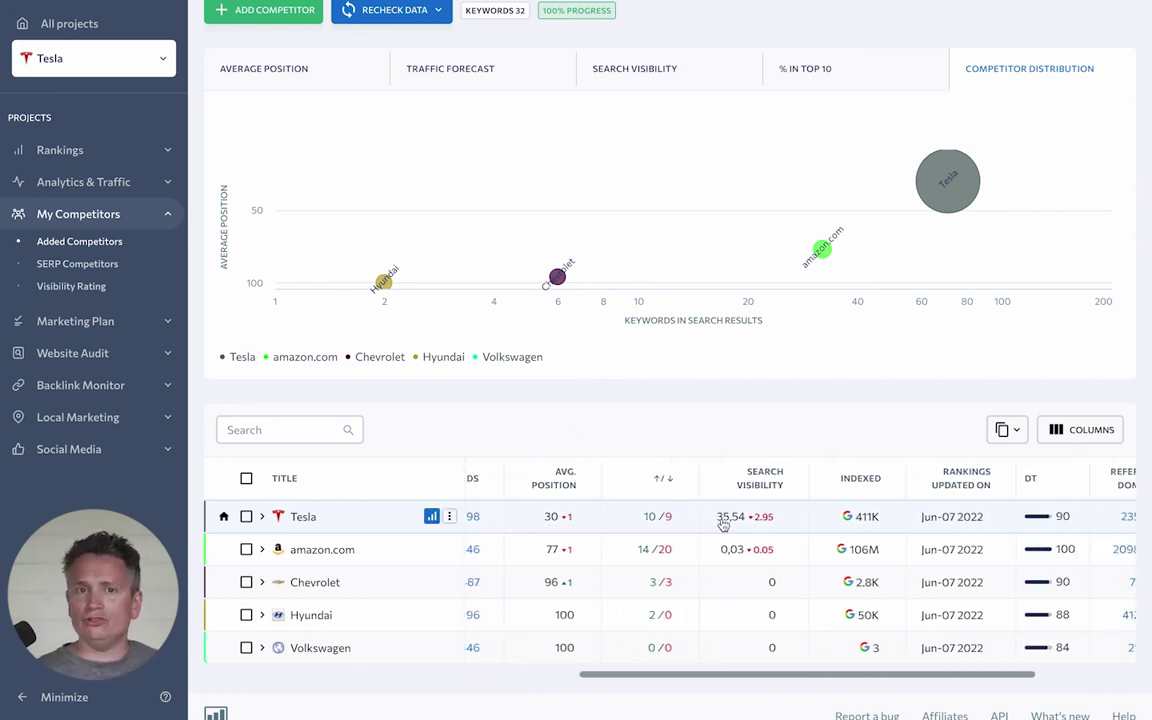
scroll(723, 524, right, 4)
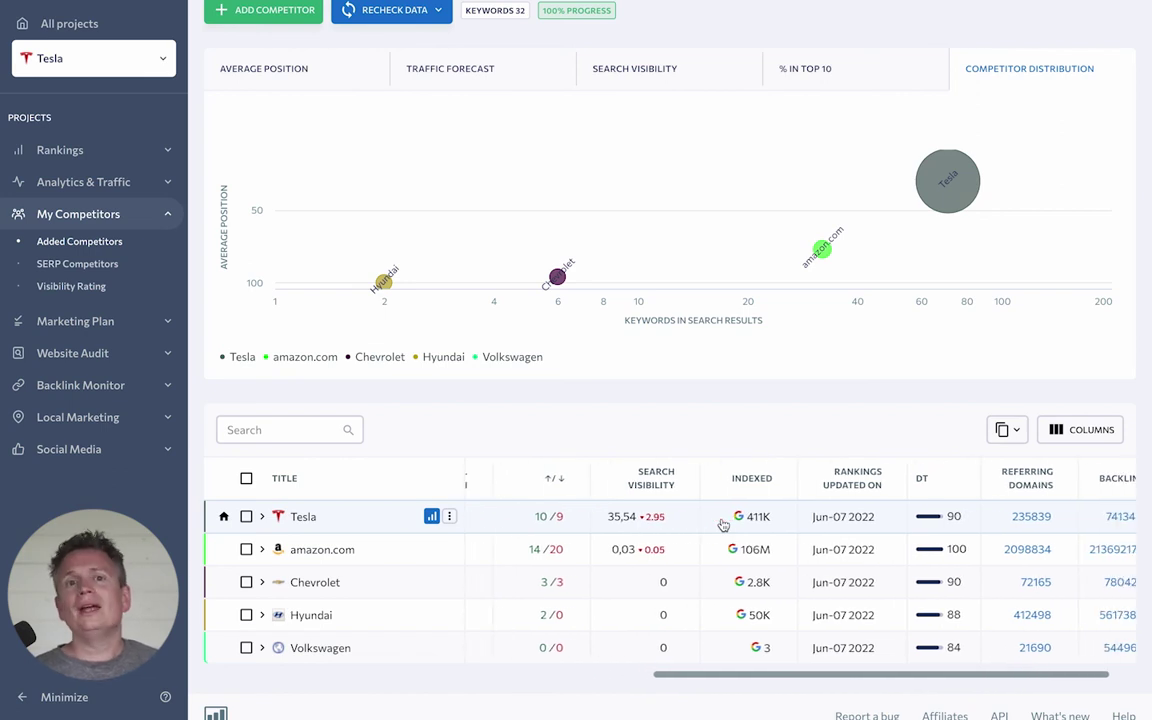
scroll(723, 524, right, 2)
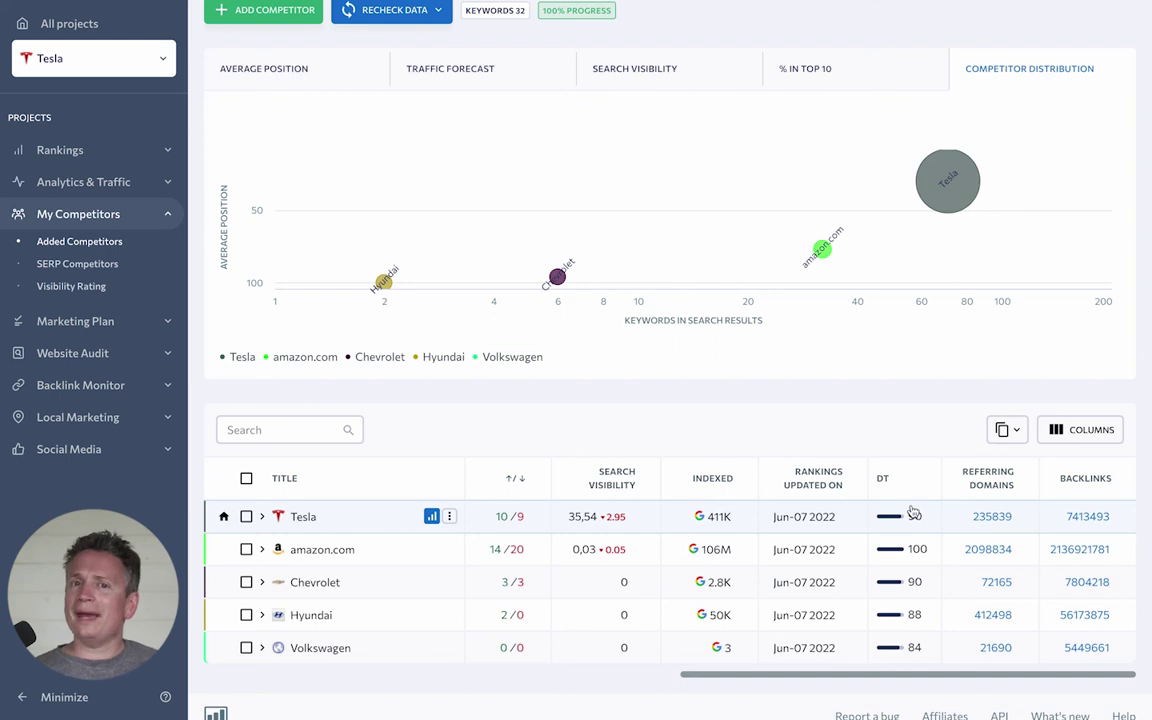
mouse_move(535, 550)
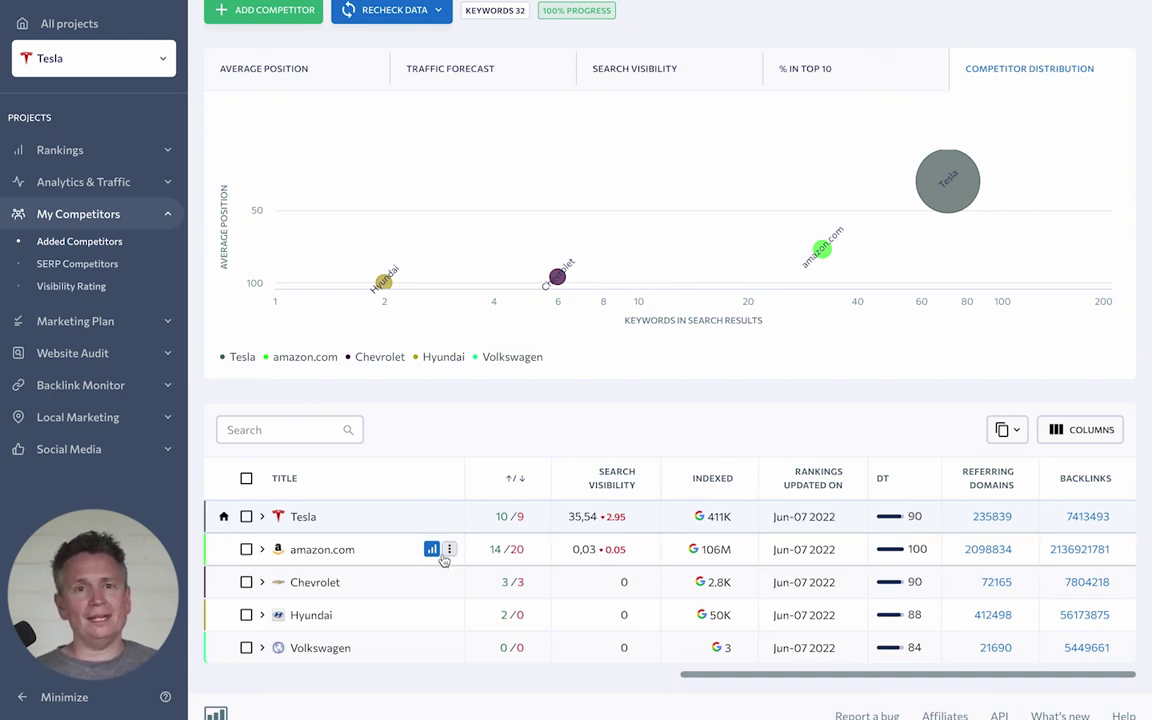
Open Chevrolet's rankings page and review its 32 keywords against Tesla's traffic forecast
click(432, 583)
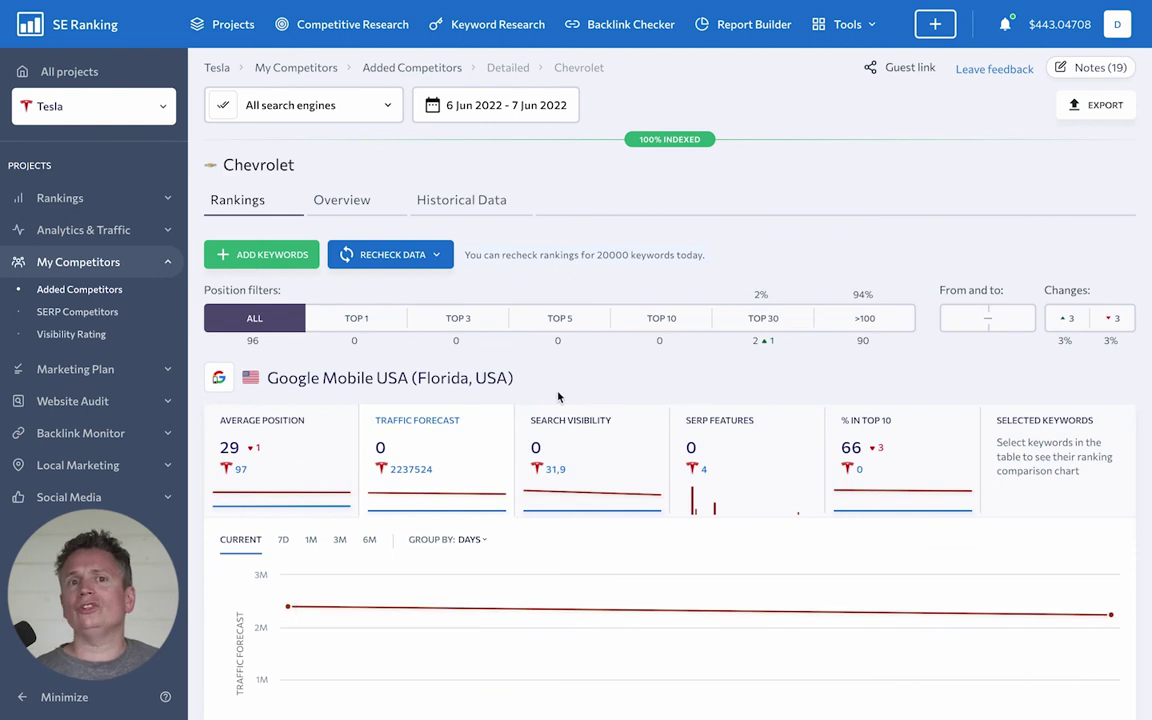
scroll(558, 397, down, 5)
scroll(558, 397, down, 1)
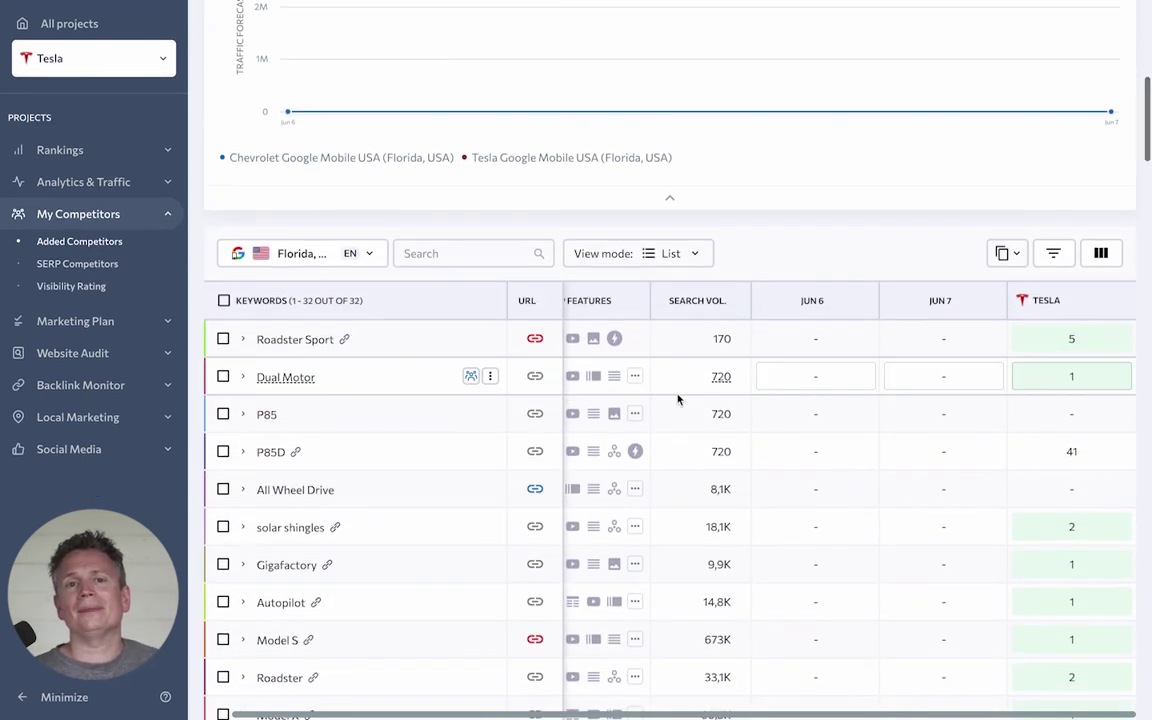
scroll(678, 399, down, 4)
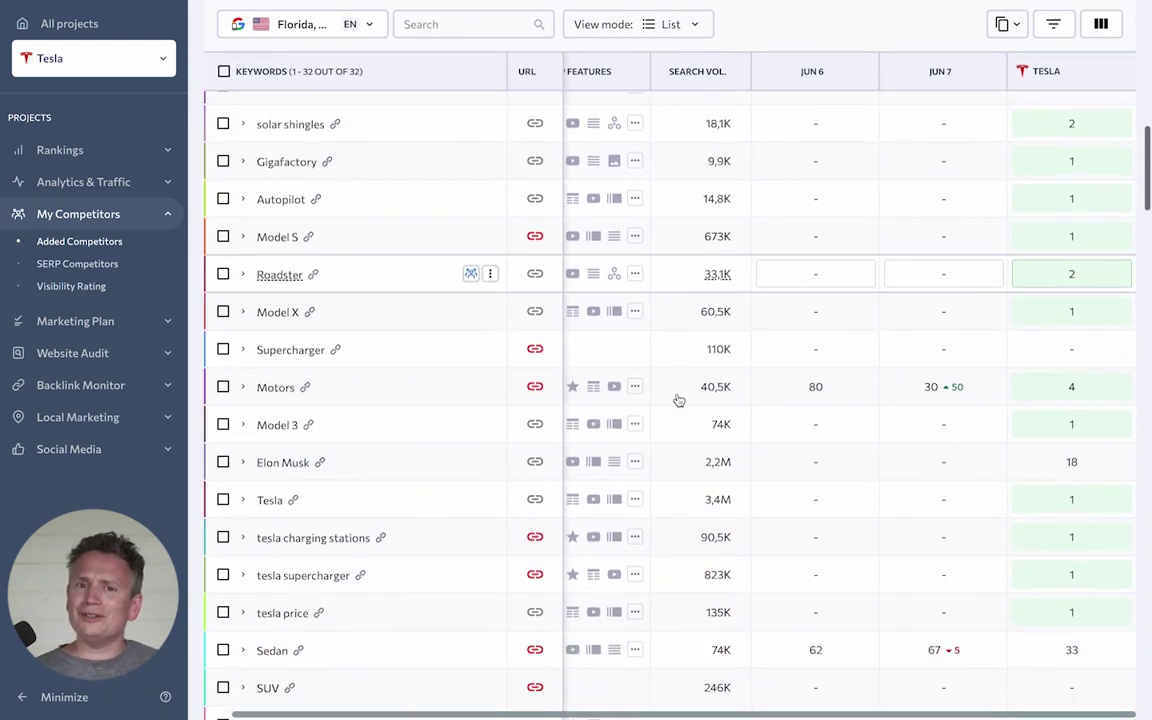
scroll(678, 399, down, 2)
scroll(678, 399, up, 2)
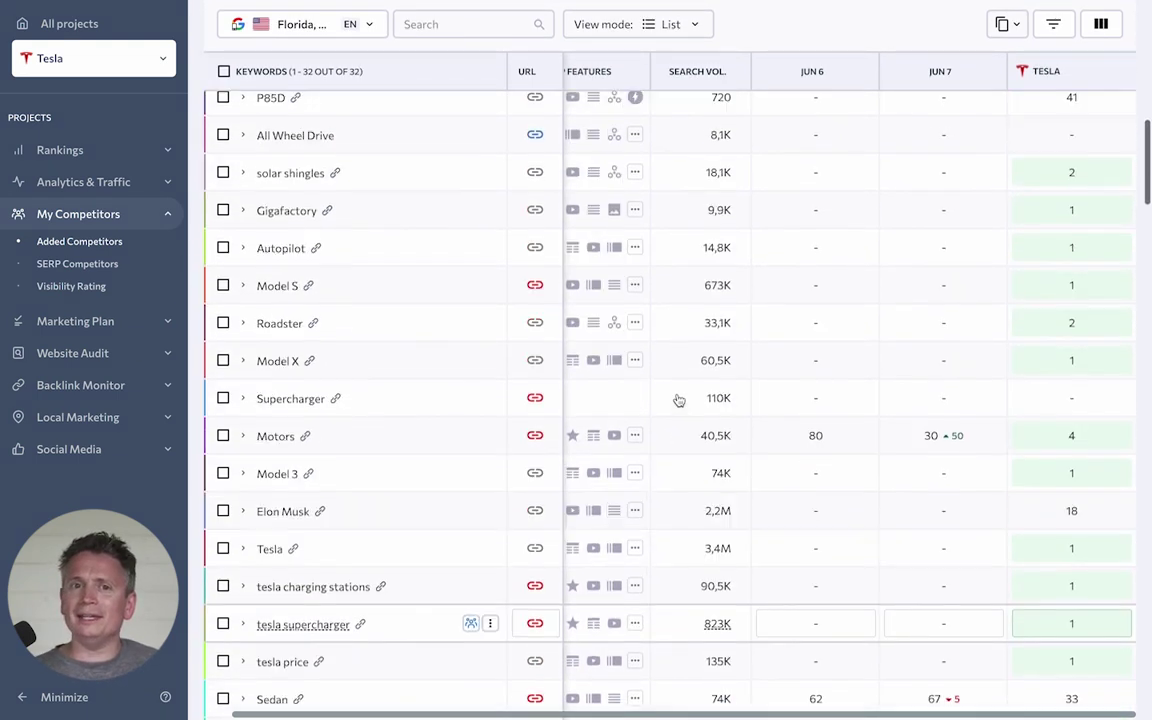
scroll(678, 399, up, 5)
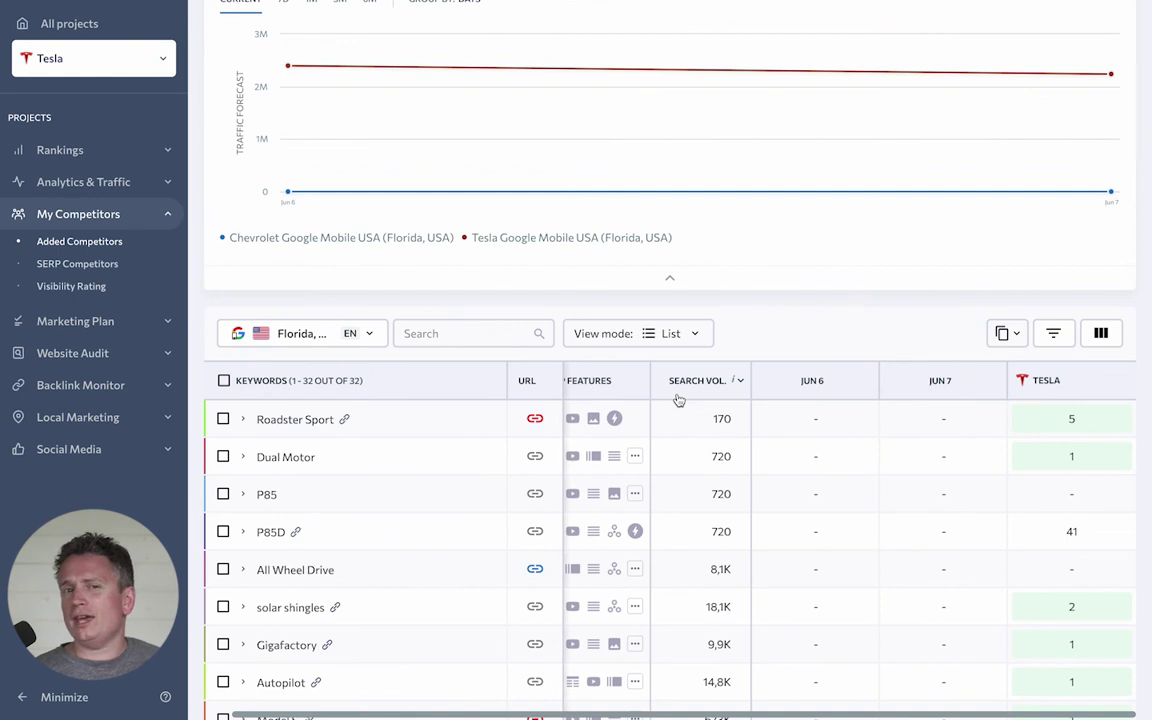
scroll(678, 399, up, 5)
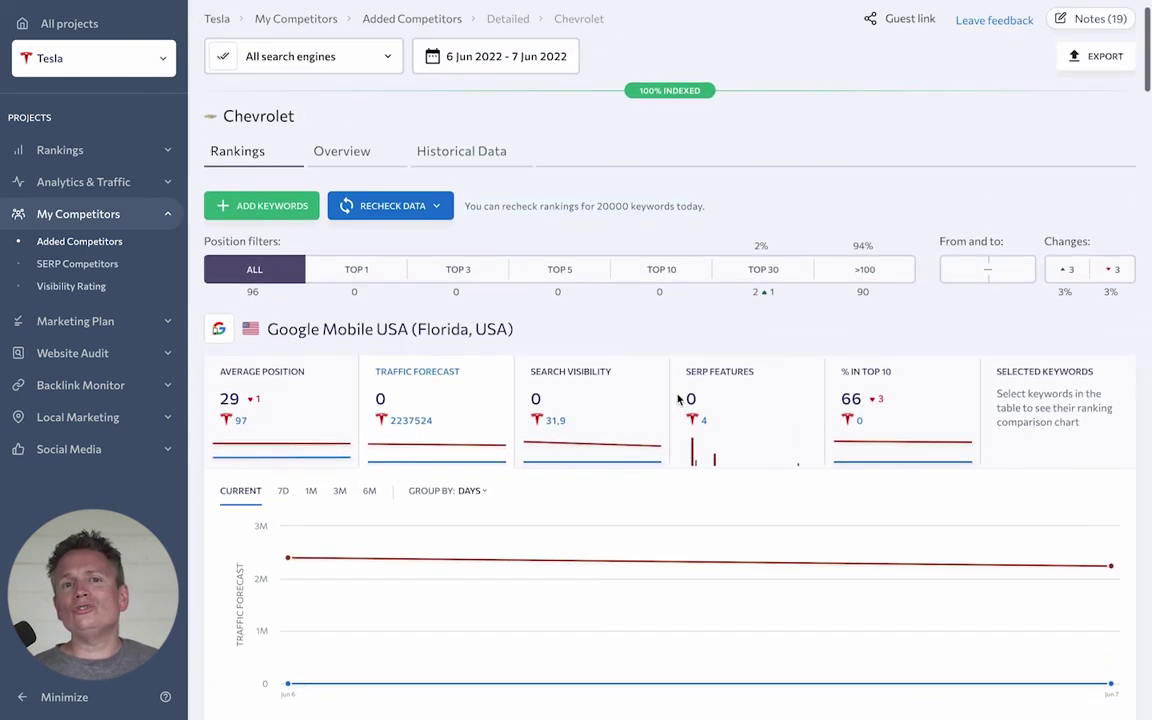
scroll(678, 399, up, 1)
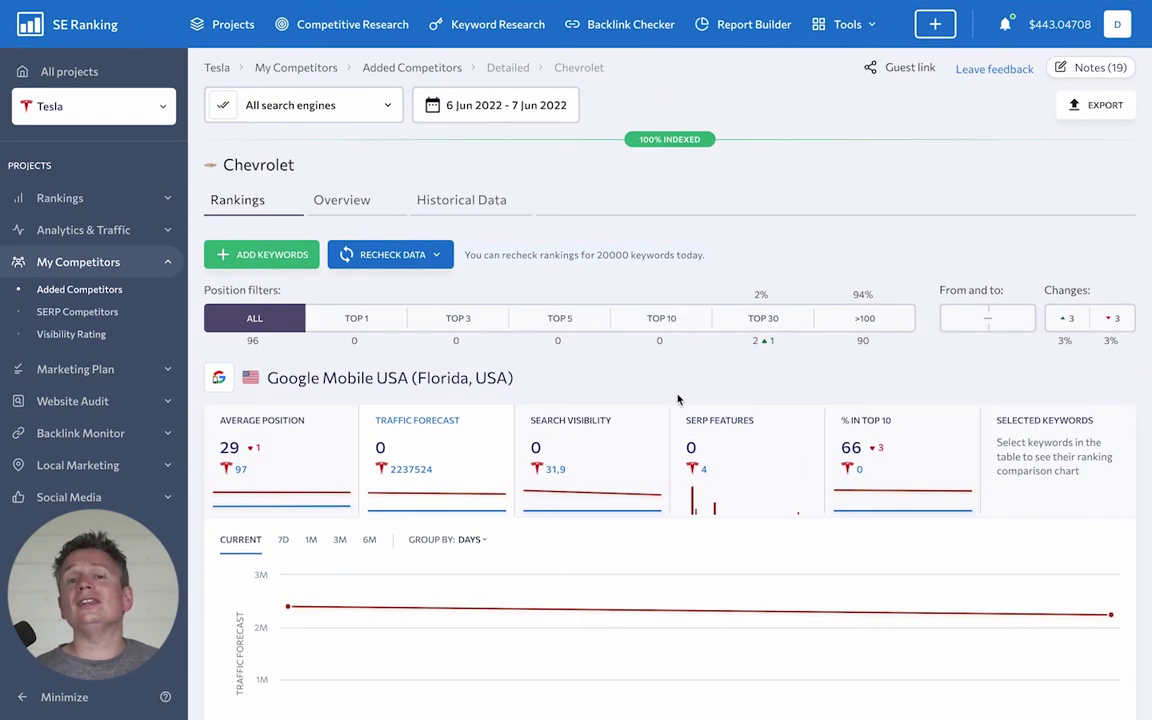